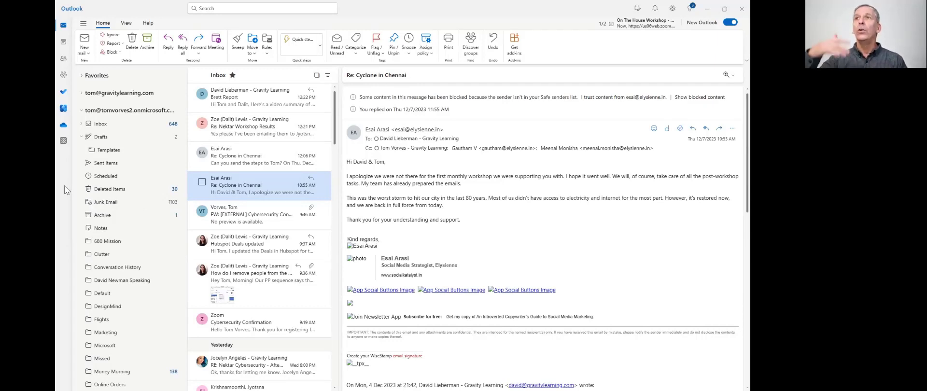
- Check classic Outlook, then restore the new Outlook window to a smaller size so classic shows behind
{"action": "key", "text": "alt+Tab"}
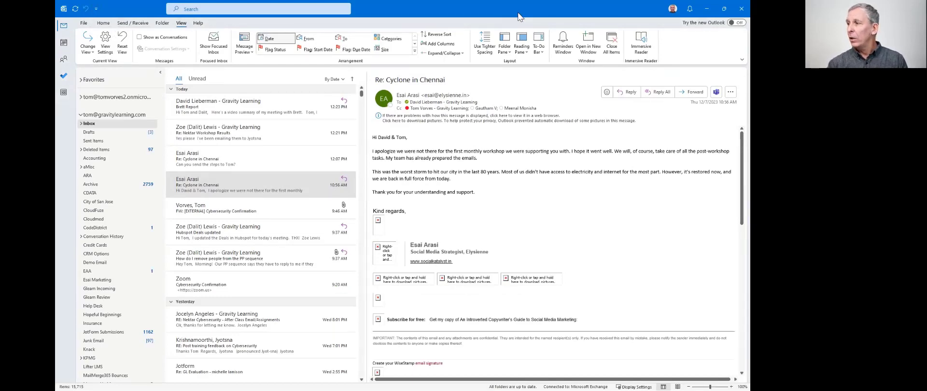
{"action": "key", "text": "alt+Tab"}
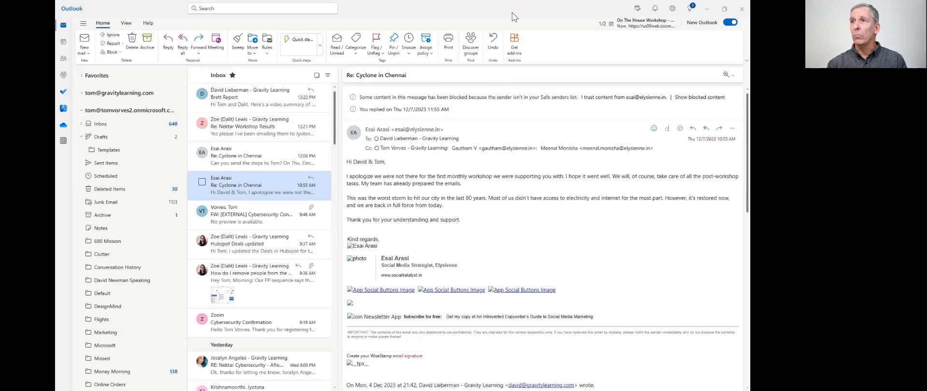
{"action": "double_click", "coordinate": [515, 16]}
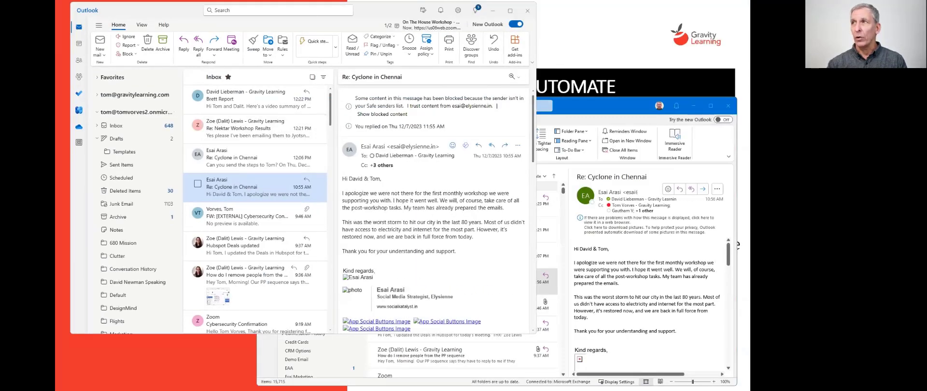
- Open the second account's Inbox in new Outlook and in classic Outlook, collapsing the first account
{"action": "left_click", "coordinate": [117, 126]}
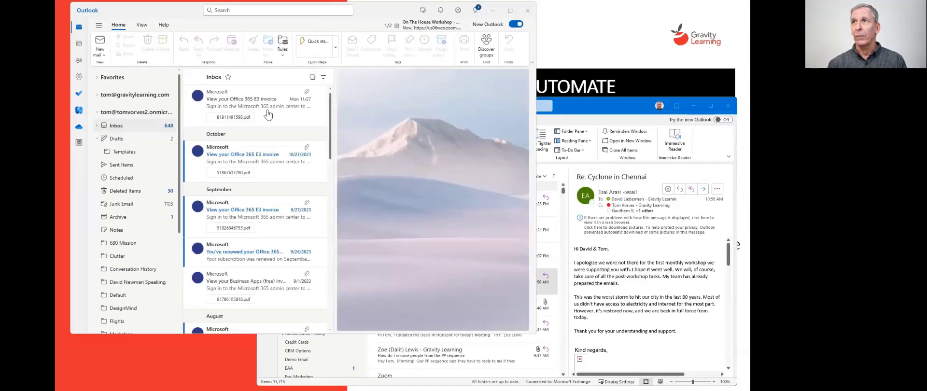
{"action": "left_click", "coordinate": [623, 102]}
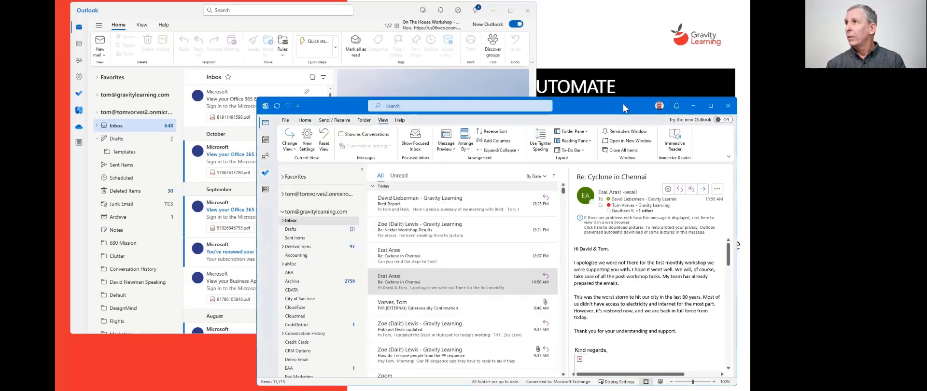
{"action": "left_click", "coordinate": [282, 212]}
{"action": "left_click", "coordinate": [283, 194]}
{"action": "left_click", "coordinate": [291, 203]}
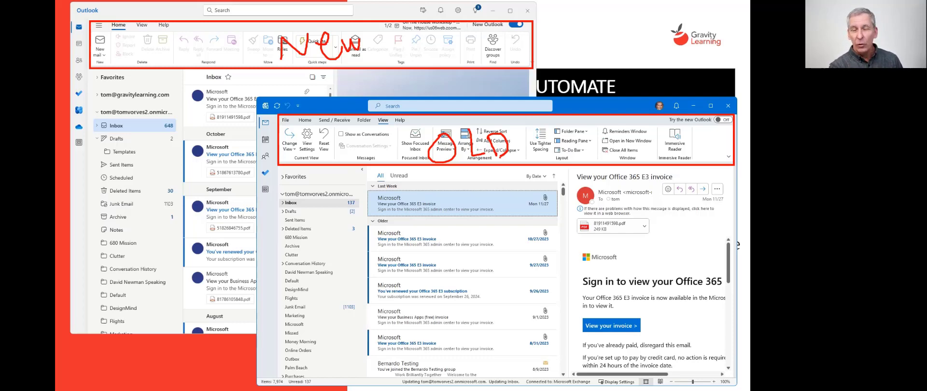
- Maximize the classic Outlook window so it fills the whole screen
{"action": "key", "text": "Escape"}
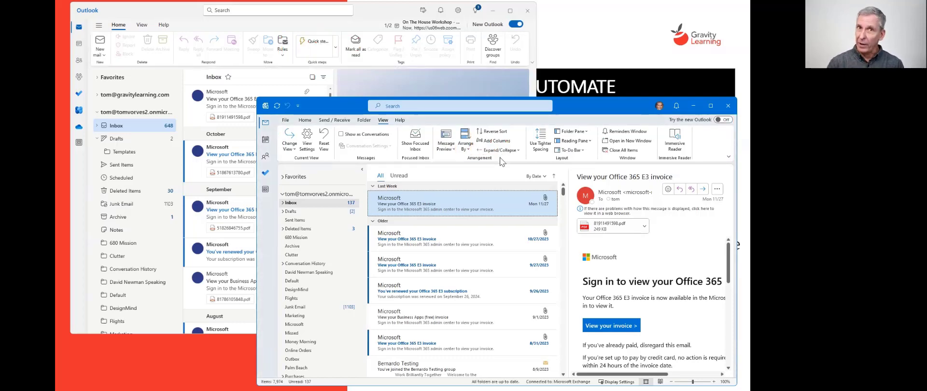
{"action": "double_click", "coordinate": [595, 101]}
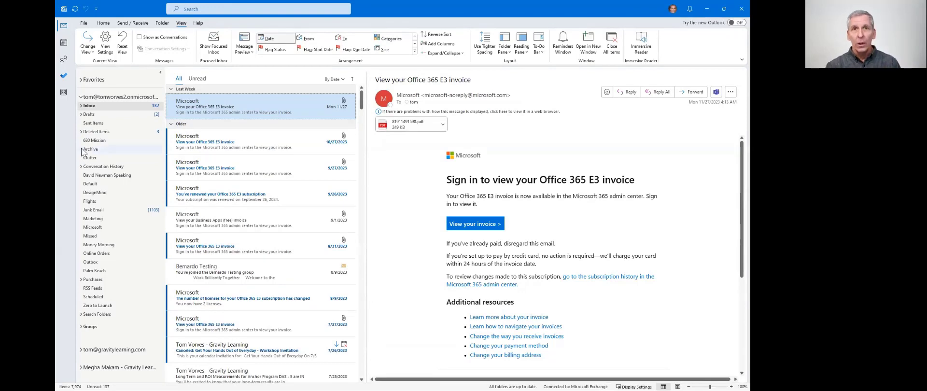
- Create a new subfolder named 'Help Desk' under Inbox and open it
{"action": "right_click", "coordinate": [90, 108]}
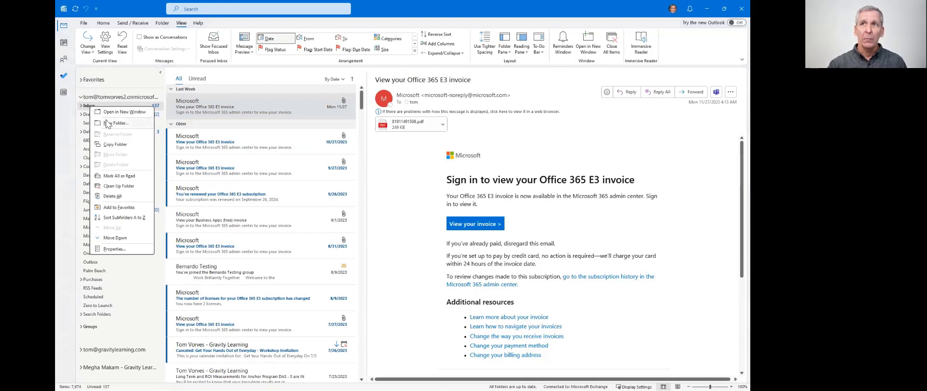
{"action": "key", "text": "Escape"}
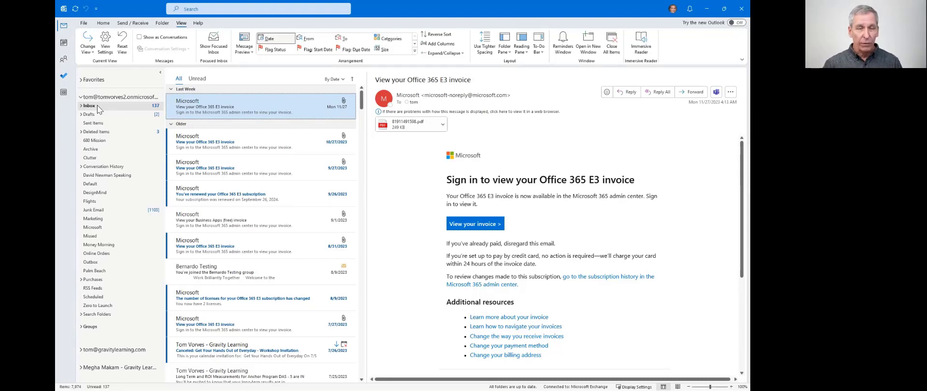
{"action": "right_click", "coordinate": [97, 105]}
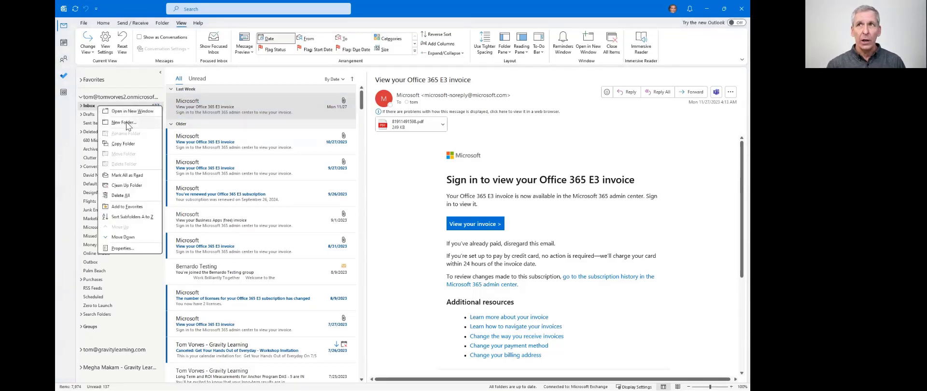
{"action": "left_click", "coordinate": [124, 123]}
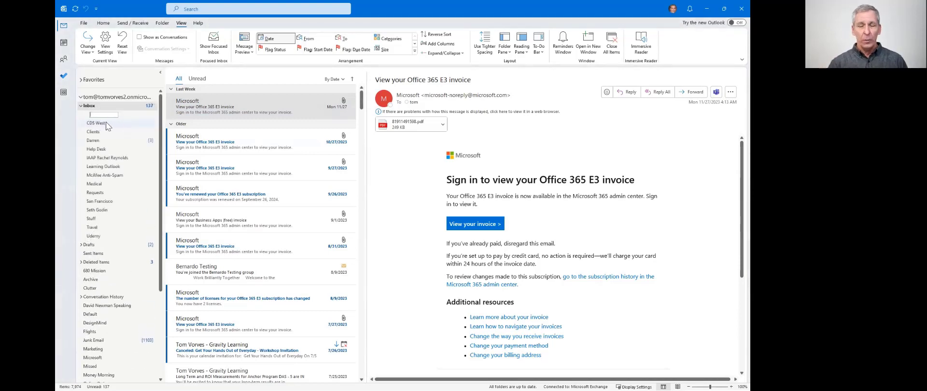
{"action": "type", "text": "Help Desk"}
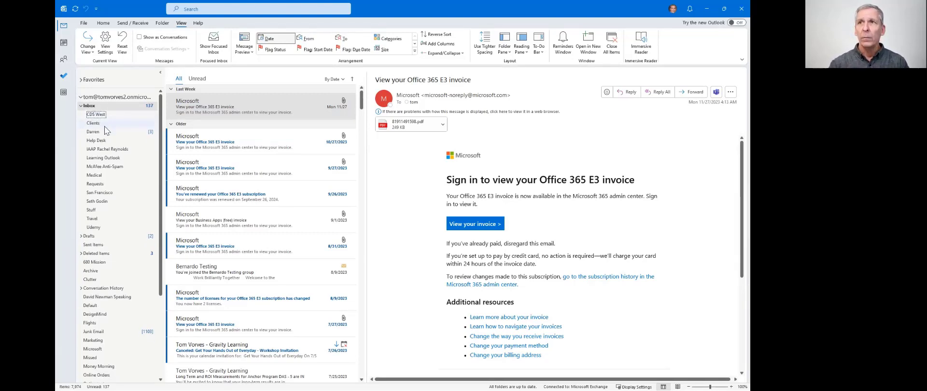
{"action": "left_click", "coordinate": [105, 143]}
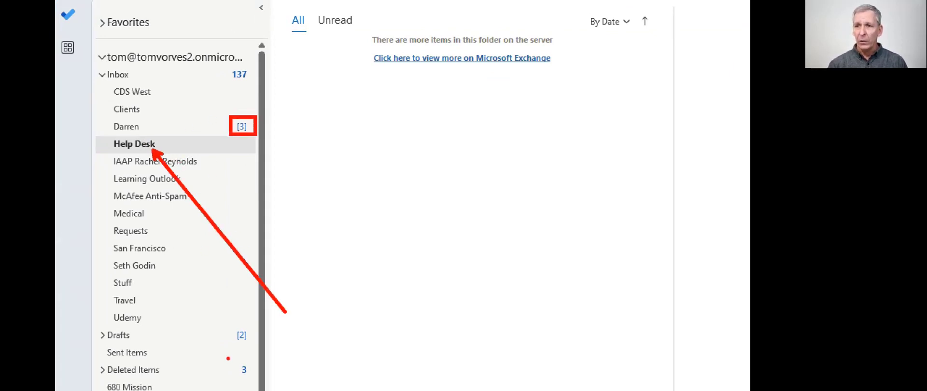
- Look through the Darren and Help Desk folders, then go back to the Inbox messages
{"action": "left_click_drag", "start_coordinate": [230, 321], "coordinate": [255, 348]}
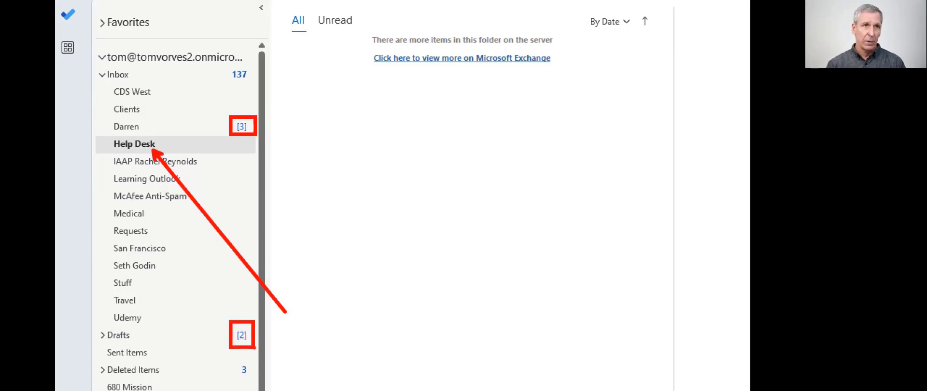
{"action": "scroll", "coordinate": [250, 211], "scroll_direction": "down", "scroll_amount": 3}
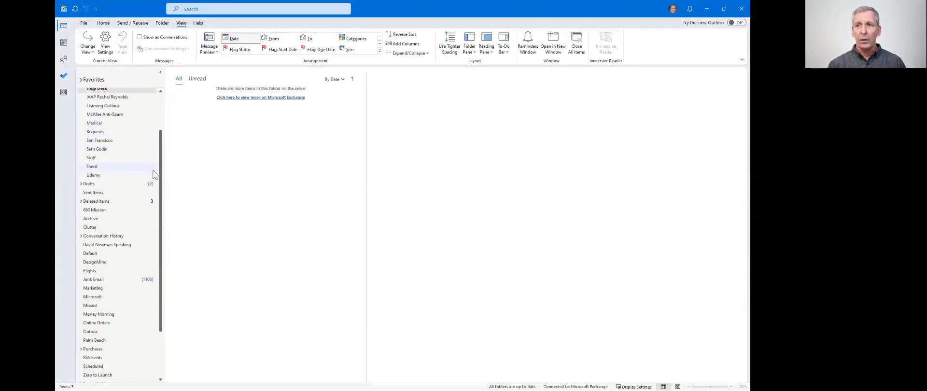
{"action": "scroll", "coordinate": [154, 174], "scroll_direction": "up", "scroll_amount": 2}
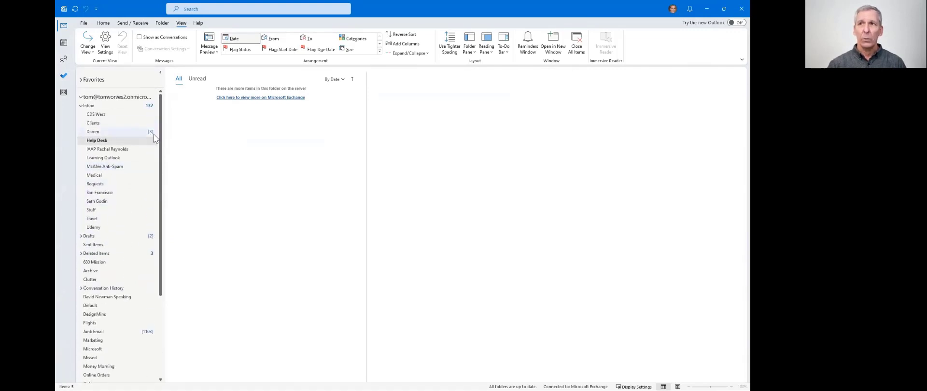
{"action": "left_click", "coordinate": [113, 132]}
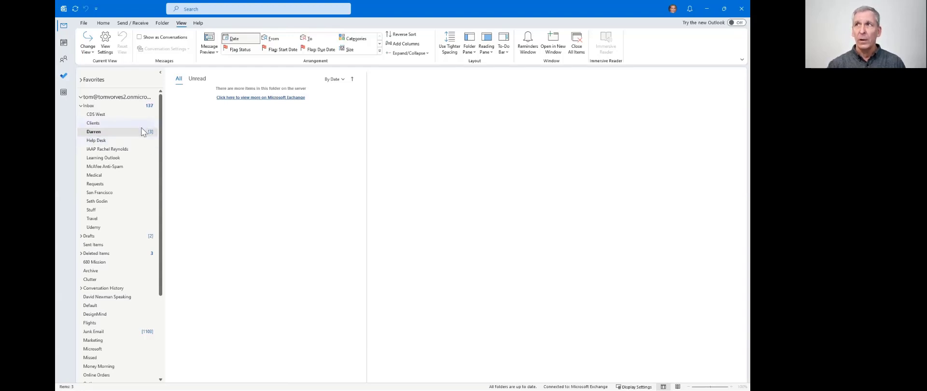
{"action": "left_click", "coordinate": [110, 141]}
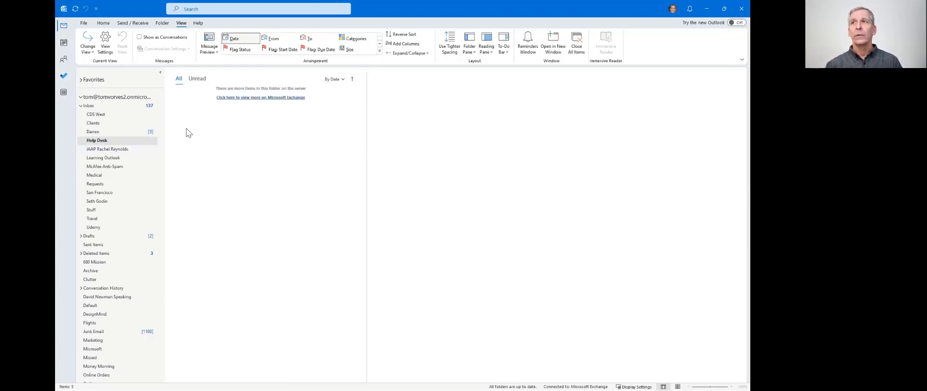
{"action": "left_click", "coordinate": [101, 107]}
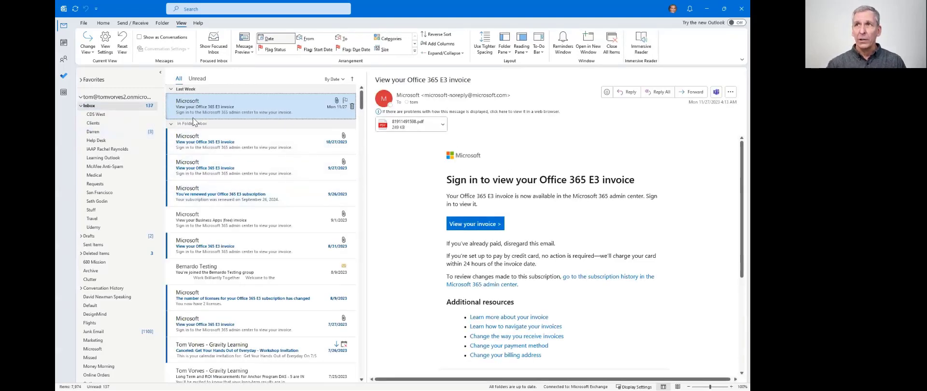
- Select the four Microsoft messages from 11/27 to 9/26 and drag them into Help Desk
{"action": "left_click", "coordinate": [221, 195], "text": "shift"}
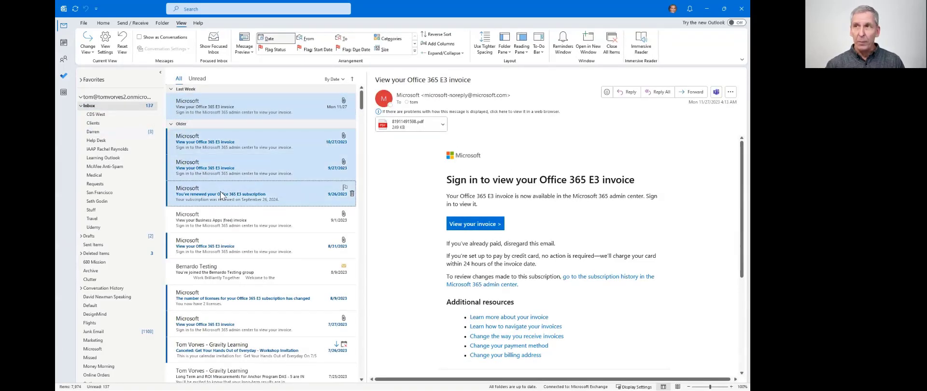
{"action": "left_click_drag", "start_coordinate": [205, 104], "coordinate": [106, 144]}
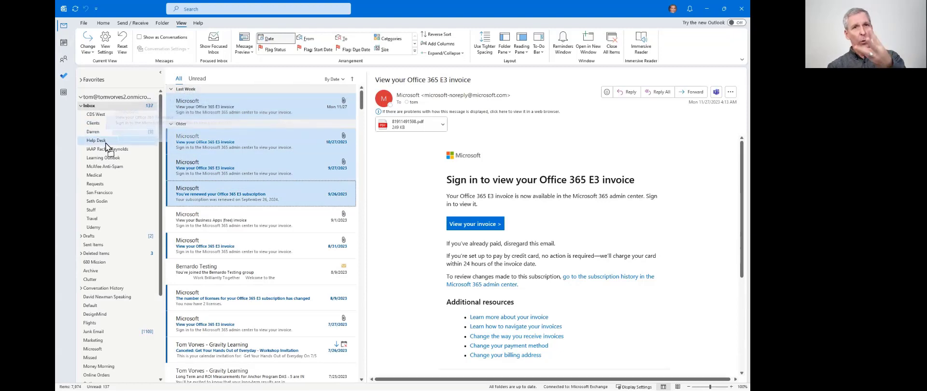
{"action": "left_click_drag", "start_coordinate": [107, 146], "coordinate": [107, 145]}
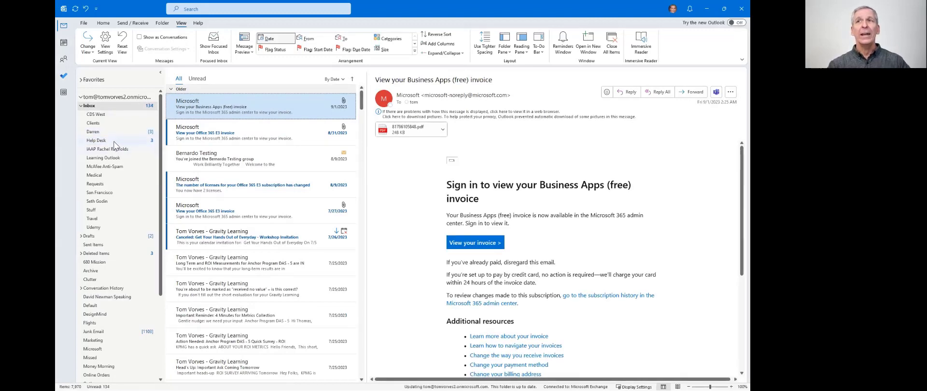
- Open the Help Desk folder and read the moved 10/27 and 11/27 invoices
{"action": "left_click", "coordinate": [116, 141]}
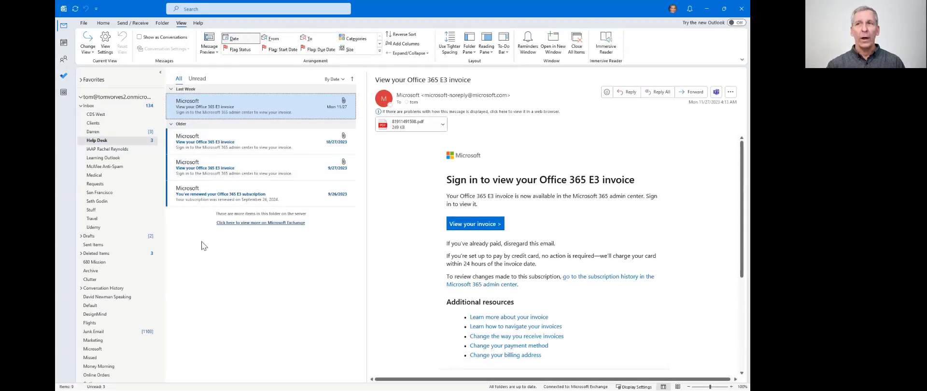
{"action": "left_click", "coordinate": [225, 144]}
{"action": "left_click", "coordinate": [246, 109]}
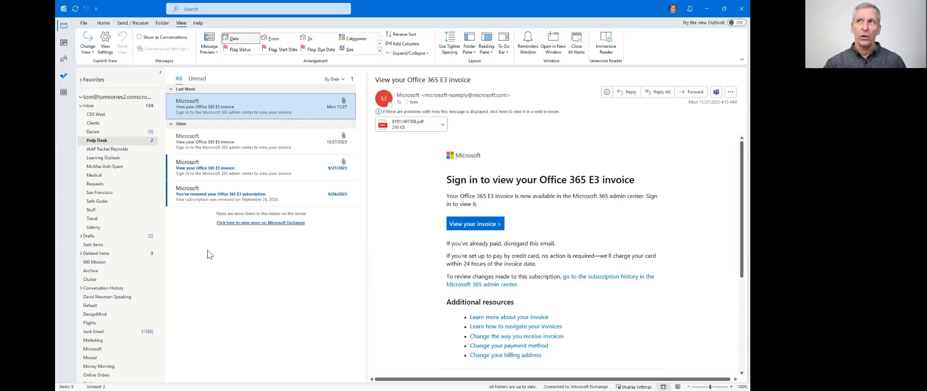
- Return to the Inbox and open the Rules dropdown on the Home tab
{"action": "left_click", "coordinate": [89, 105]}
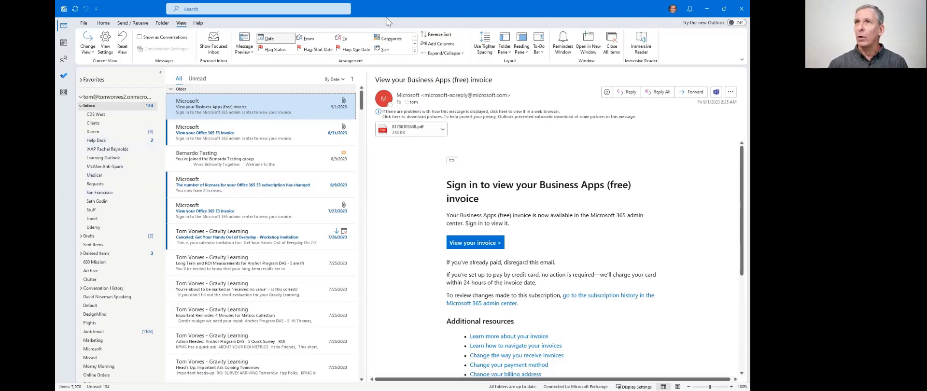
{"action": "left_click", "coordinate": [106, 24]}
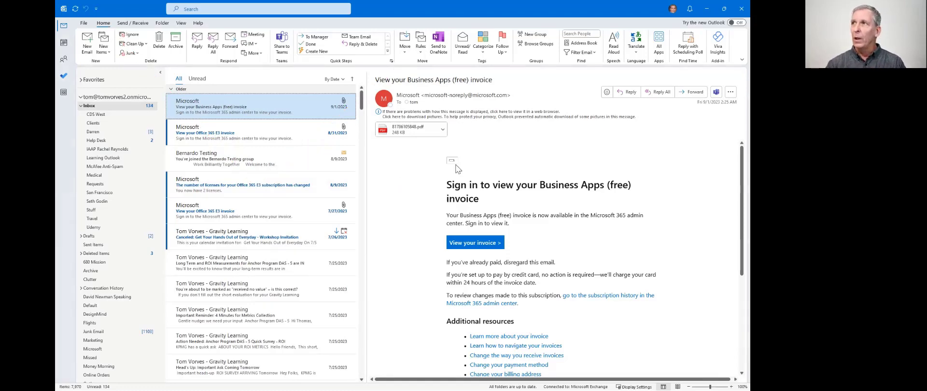
{"action": "left_click", "coordinate": [421, 52]}
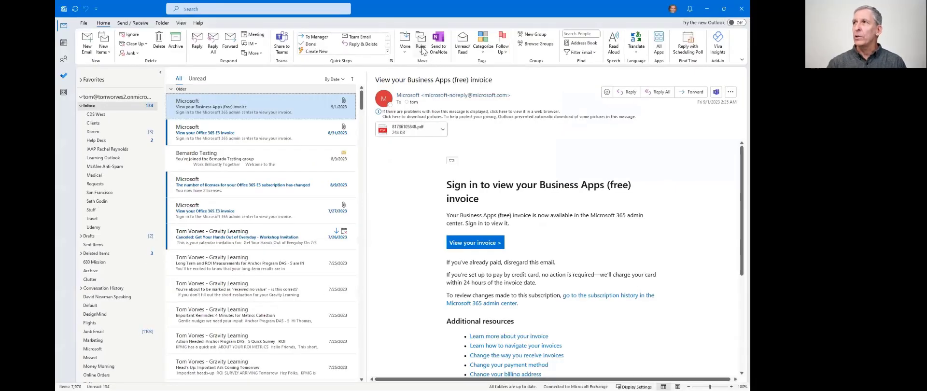
- Choose Manage Rules & Alerts from the Rules dropdown
{"action": "left_click", "coordinate": [422, 51]}
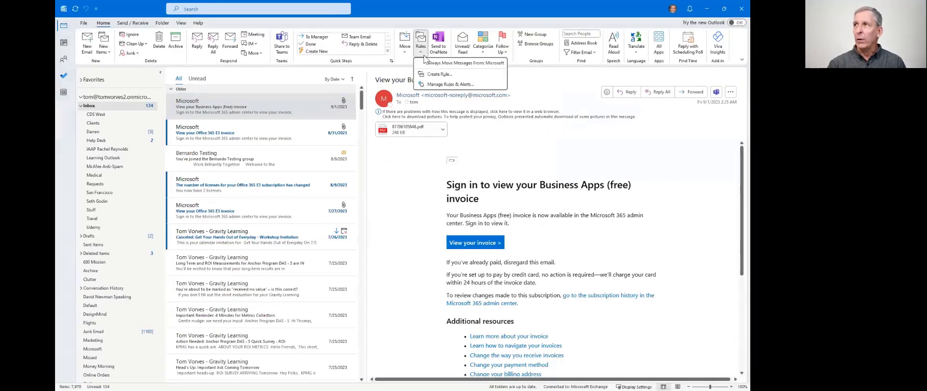
{"action": "left_click", "coordinate": [440, 85]}
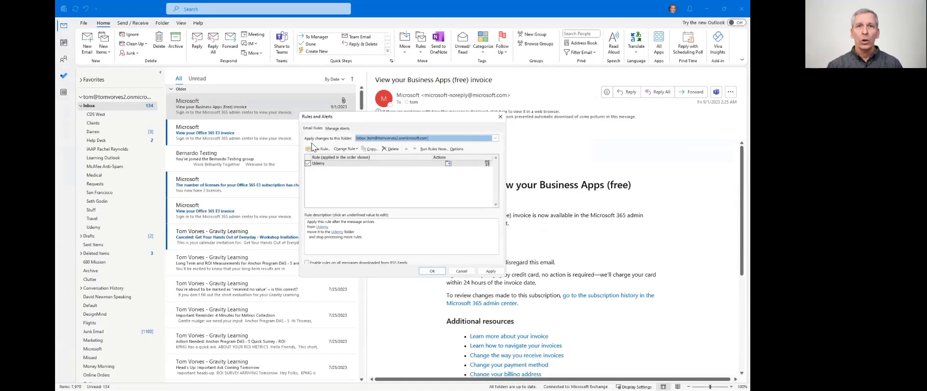
- Select the Udemy rule, then choose New Rule... to launch the Rules Wizard
{"action": "left_click", "coordinate": [373, 189]}
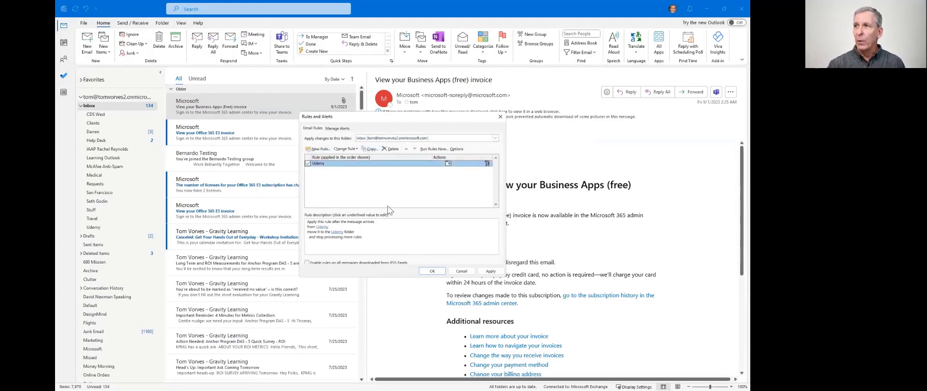
{"action": "left_click", "coordinate": [319, 150]}
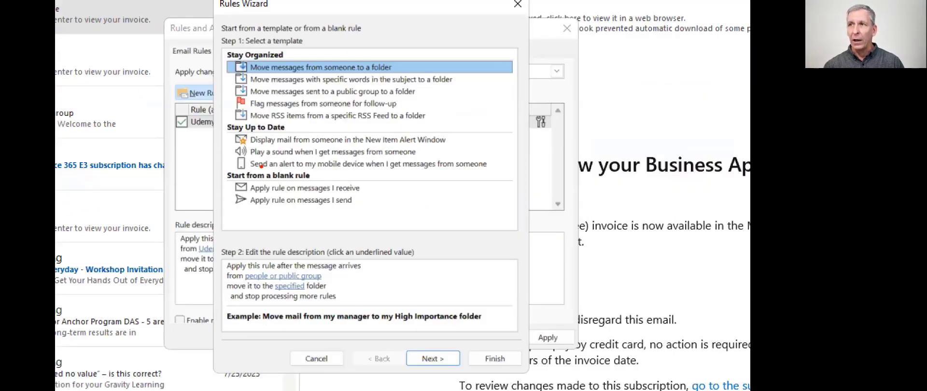
{"action": "mouse_move", "coordinate": [222, 167]}
{"action": "left_mouse_down"}
{"action": "mouse_move", "coordinate": [328, 209]}
{"action": "mouse_move", "coordinate": [382, 215]}
{"action": "left_mouse_up"}
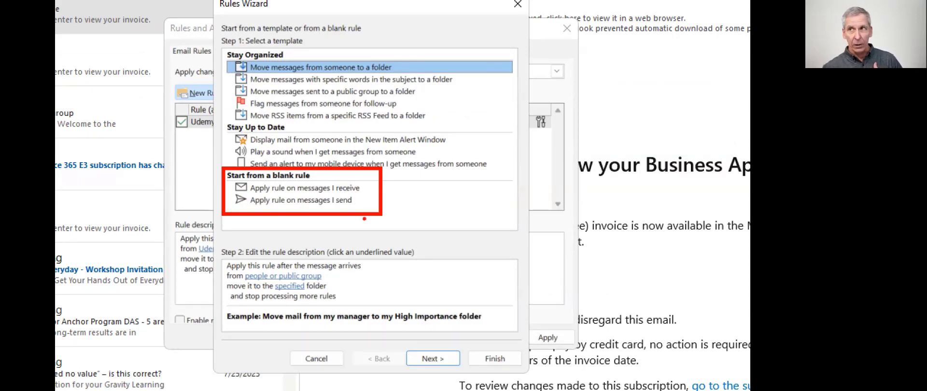
{"action": "left_click_drag", "start_coordinate": [253, 47], "coordinate": [342, 171]}
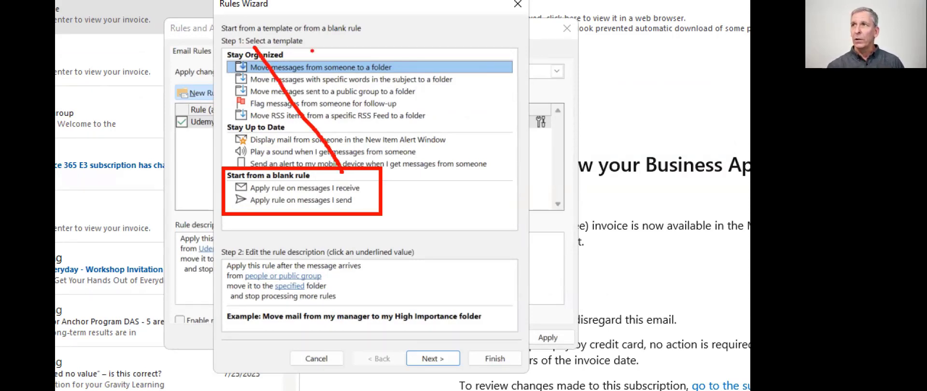
{"action": "left_click_drag", "start_coordinate": [312, 50], "coordinate": [253, 165]}
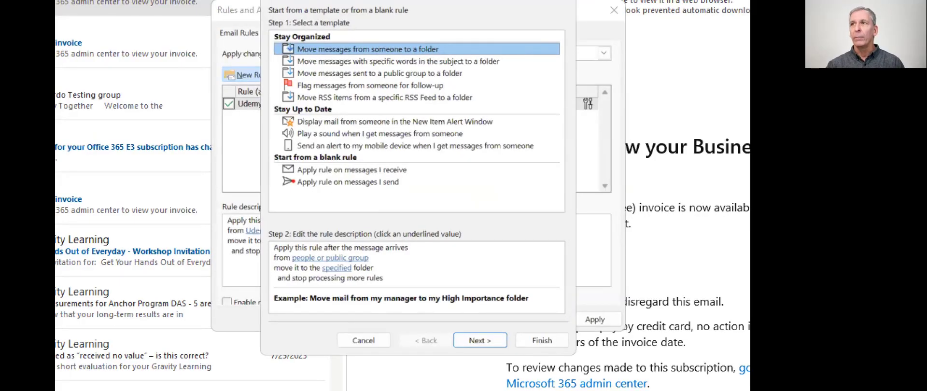
{"action": "left_click_drag", "start_coordinate": [266, 151], "coordinate": [417, 198]}
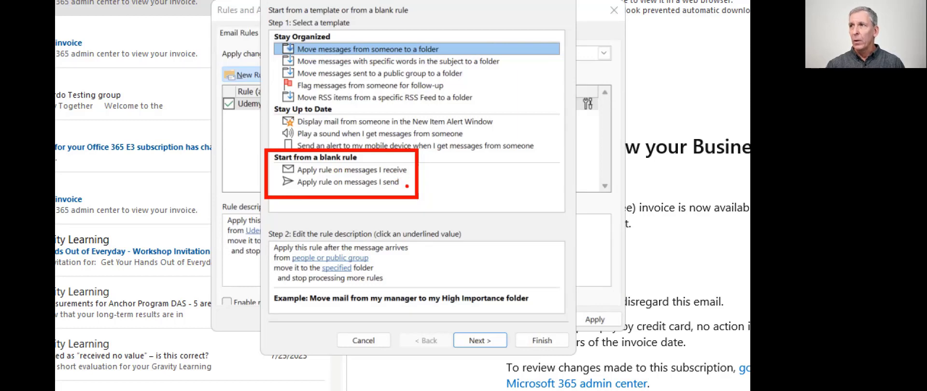
{"action": "left_click_drag", "start_coordinate": [402, 187], "coordinate": [438, 210]}
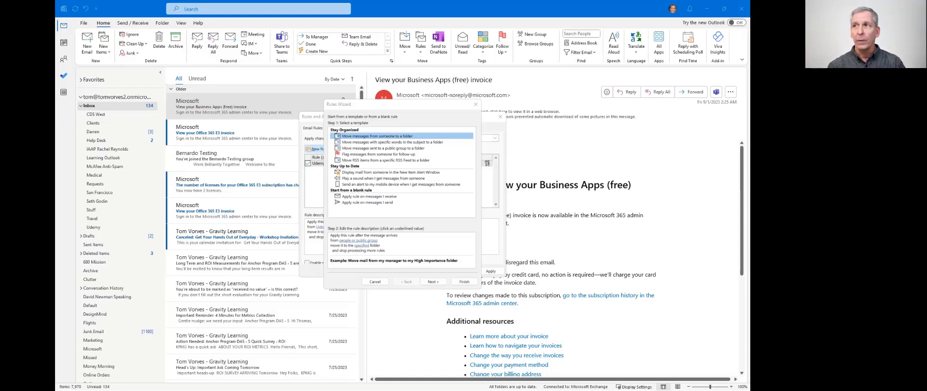
- Cancel and reopen Manage Rules & Alerts, then start a New Rule from 'Apply rule on messages I receive'
{"action": "left_click", "coordinate": [375, 281]}
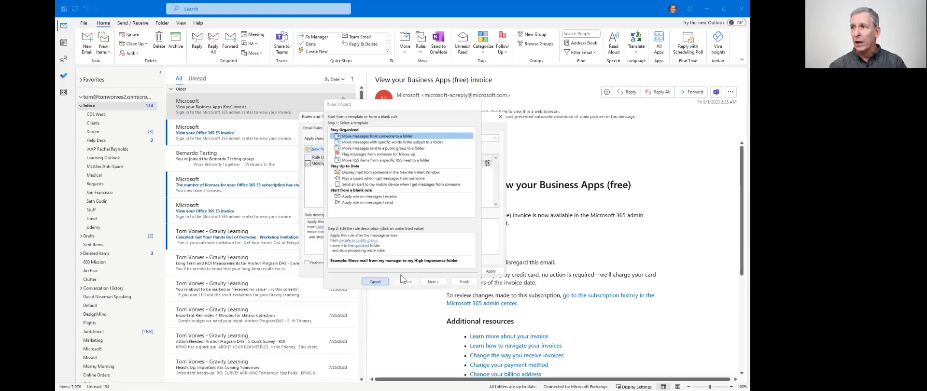
{"action": "left_click", "coordinate": [461, 272]}
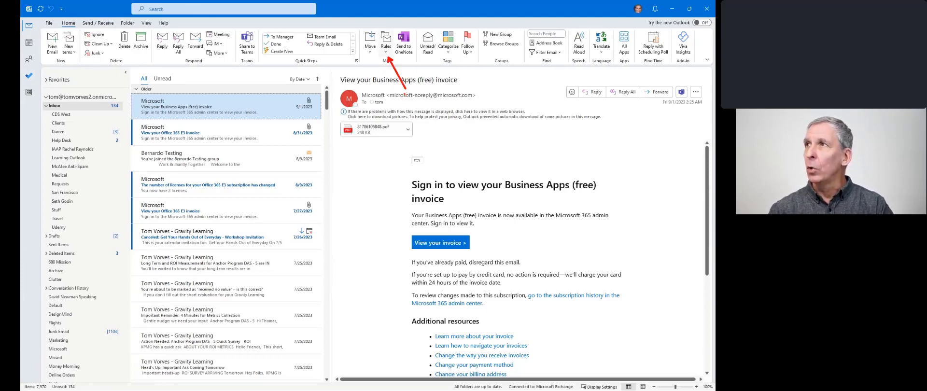
{"action": "left_click", "coordinate": [388, 56]}
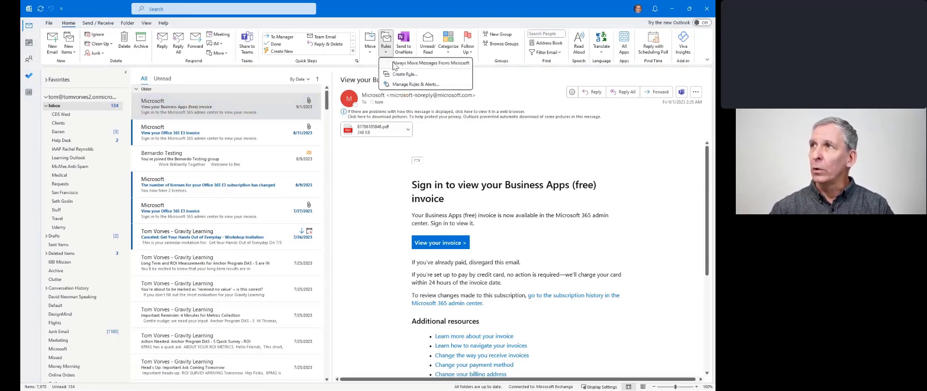
{"action": "left_click", "coordinate": [405, 84]}
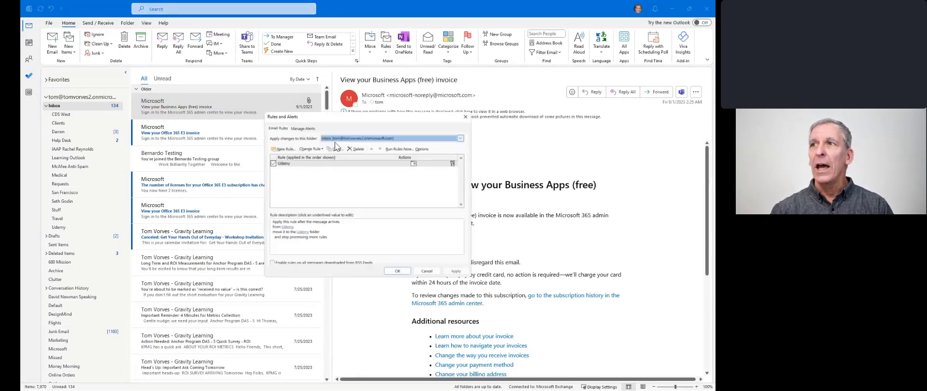
{"action": "left_click", "coordinate": [283, 149]}
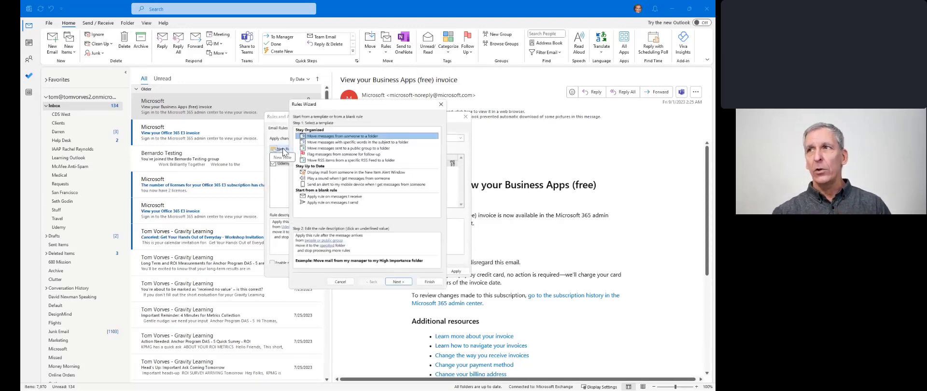
{"action": "left_click", "coordinate": [359, 197]}
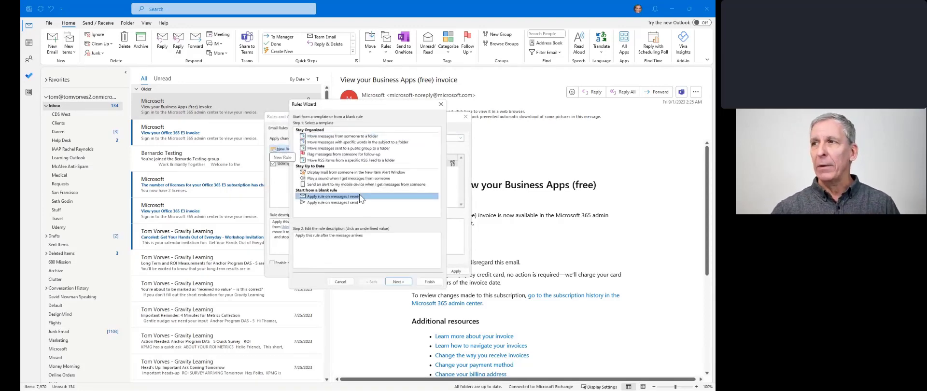
- Move to the conditions page and tick 'with specific words in the subject'
{"action": "left_click", "coordinate": [397, 282]}
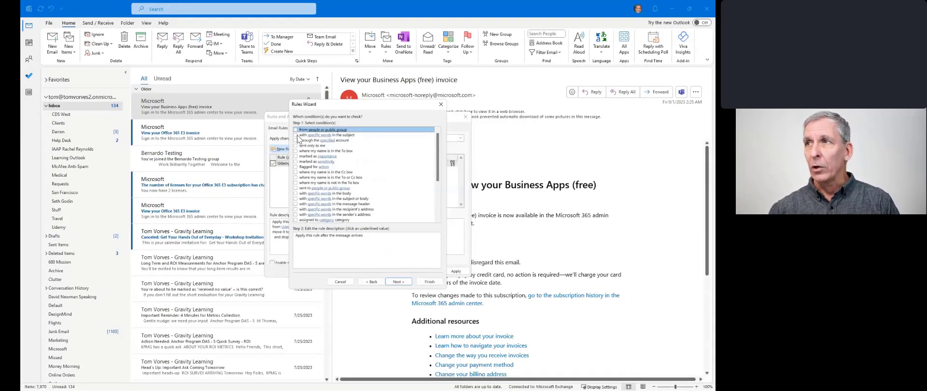
{"action": "left_click", "coordinate": [272, 139]}
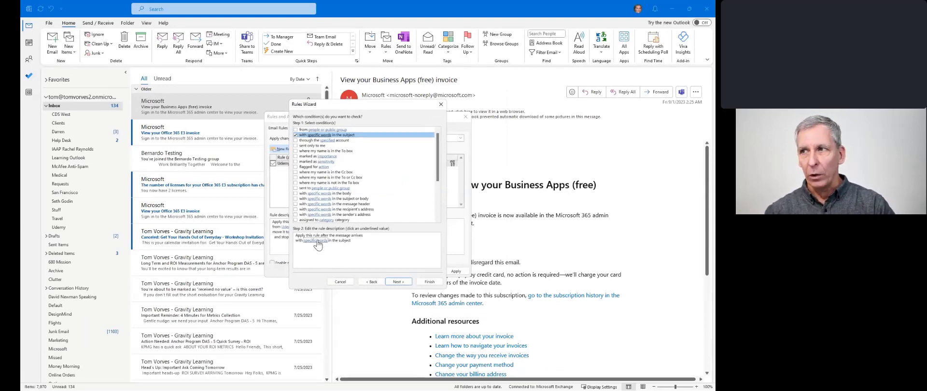
- Enter 'help desk' as the subject words, add it to the list and confirm
{"action": "left_click", "coordinate": [317, 241]}
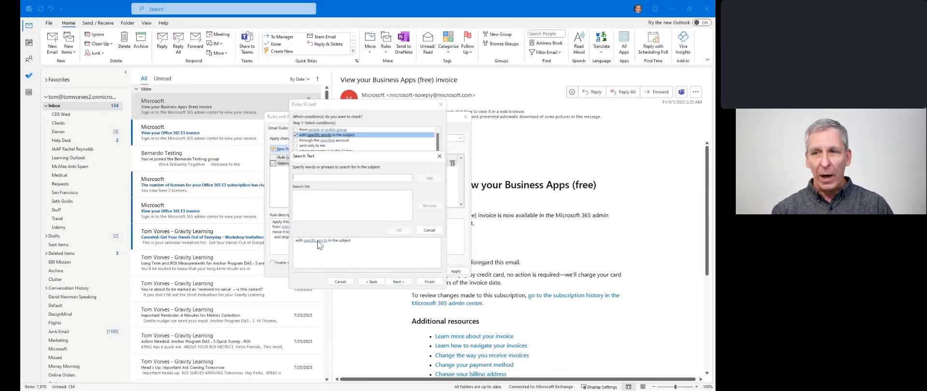
{"action": "type", "text": "help desk"}
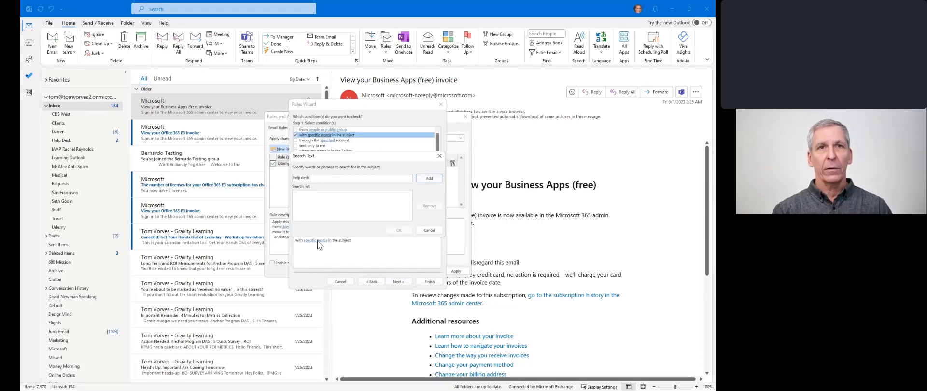
{"action": "left_click", "coordinate": [440, 178]}
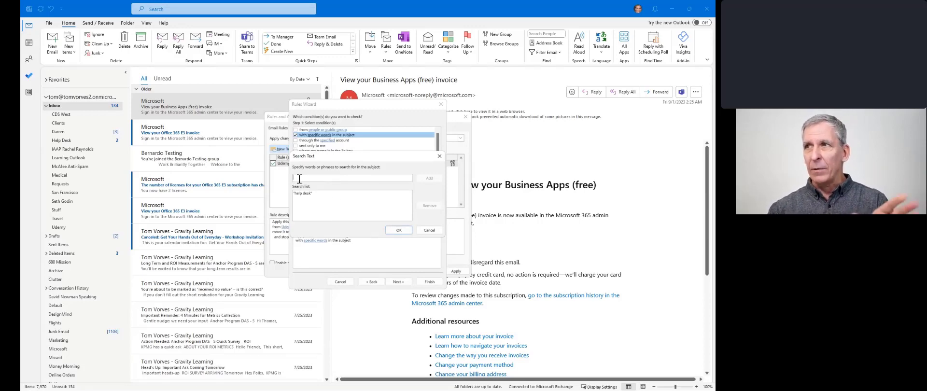
{"action": "left_click", "coordinate": [402, 230]}
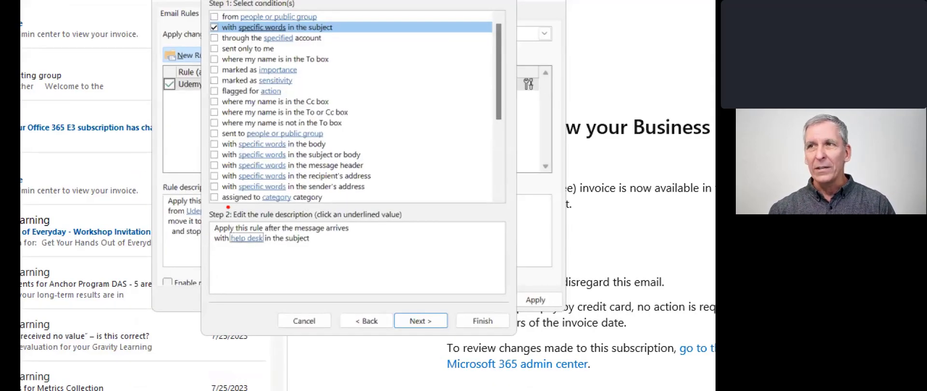
- Advance the Rules Wizard from conditions to the actions page
{"action": "mouse_move", "coordinate": [203, 205]}
{"action": "left_mouse_down"}
{"action": "mouse_move", "coordinate": [388, 255]}
{"action": "mouse_move", "coordinate": [445, 254]}
{"action": "left_mouse_up"}
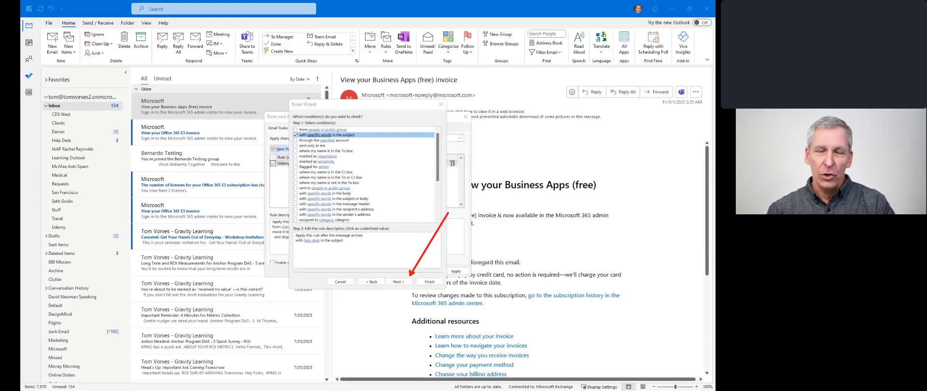
{"action": "left_click", "coordinate": [401, 282]}
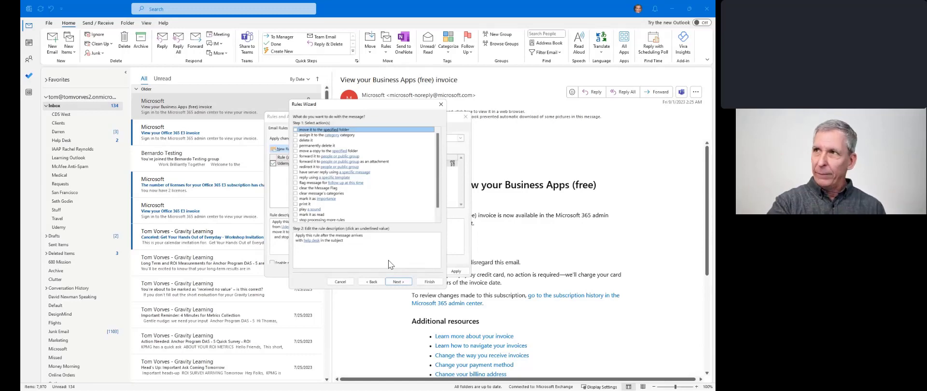
- Tick 'move it to the specified folder' and open its folder chooser link
{"action": "left_click", "coordinate": [296, 129]}
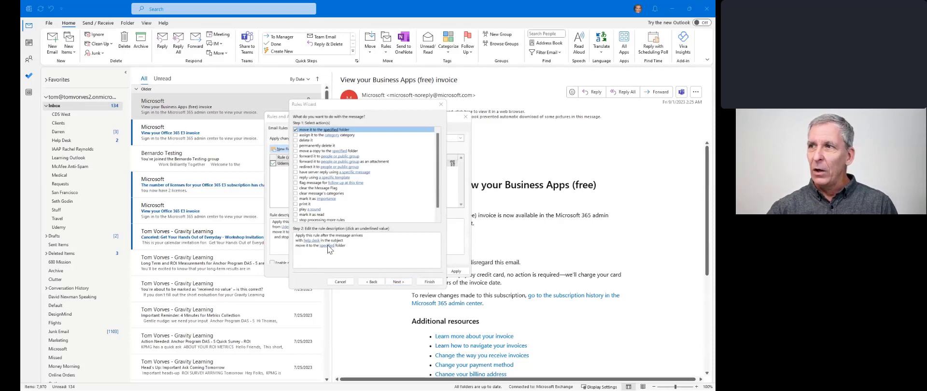
{"action": "left_click", "coordinate": [326, 246]}
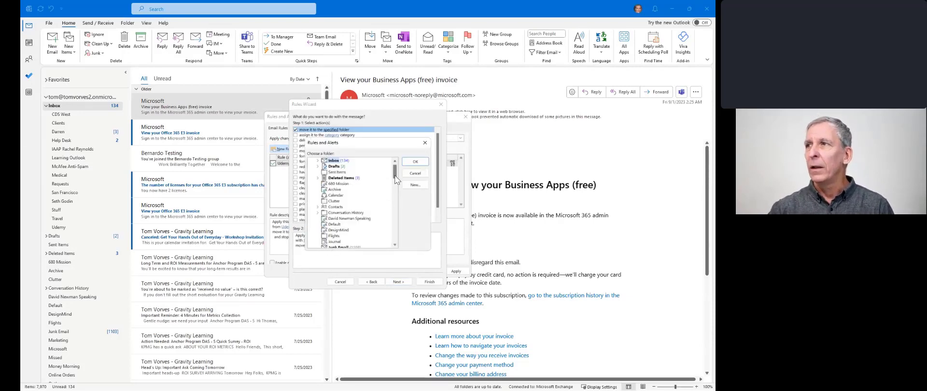
- Choose the Help Desk subfolder under Inbox as the rule's destination, then continue
{"action": "scroll", "coordinate": [395, 166], "scroll_direction": "up", "scroll_amount": 1}
{"action": "left_click", "coordinate": [318, 167]}
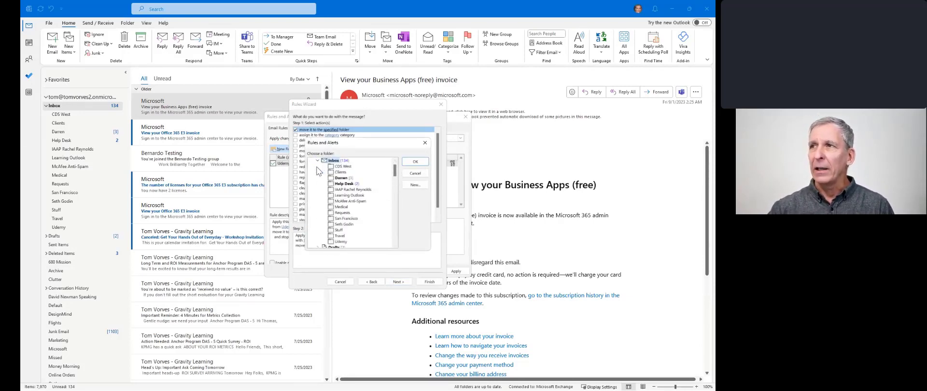
{"action": "left_click", "coordinate": [339, 187]}
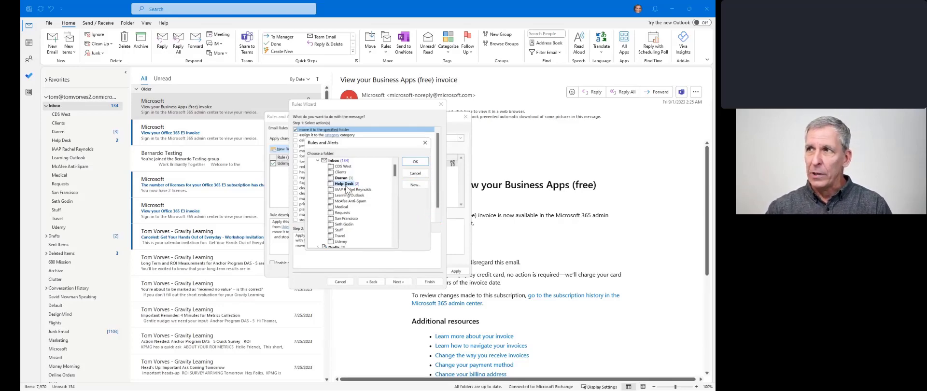
{"action": "left_click", "coordinate": [415, 162]}
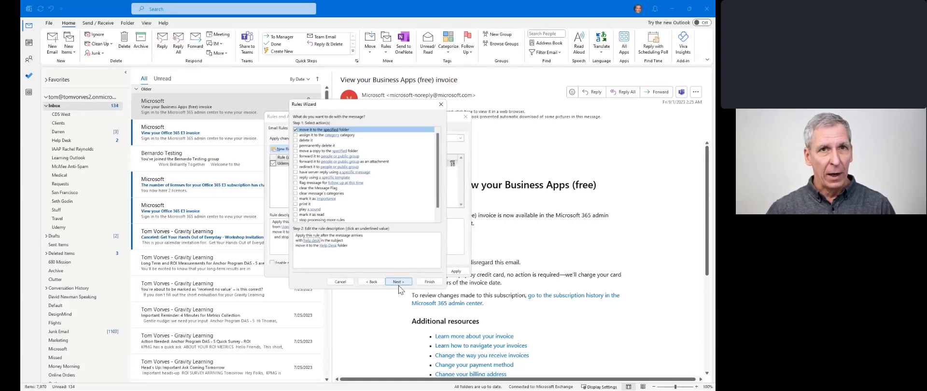
{"action": "left_click", "coordinate": [398, 282]}
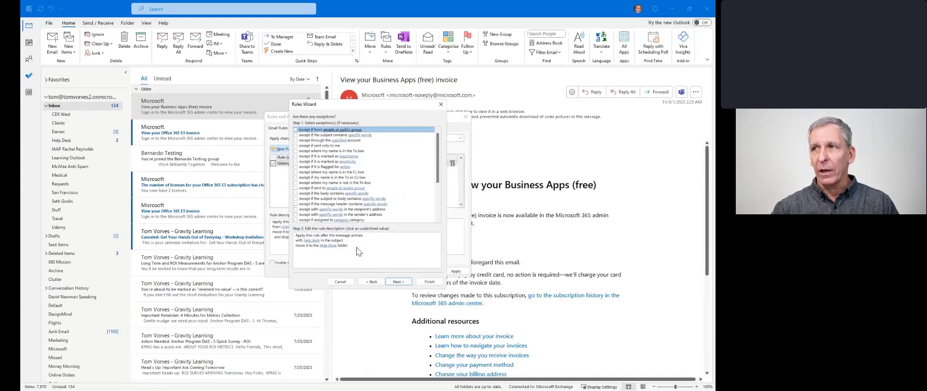
- Skip exceptions and proceed to the rule's final setup page
{"action": "left_click", "coordinate": [398, 282]}
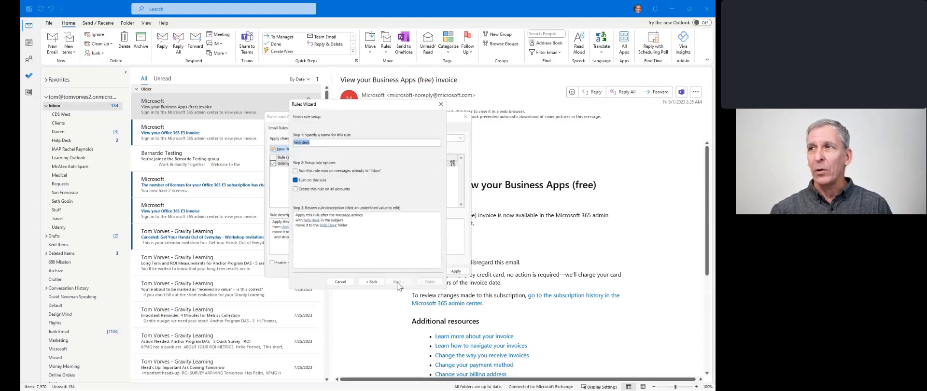
- Keep the rule named 'help desk', turned on, and finish the wizard
{"action": "left_click", "coordinate": [326, 142]}
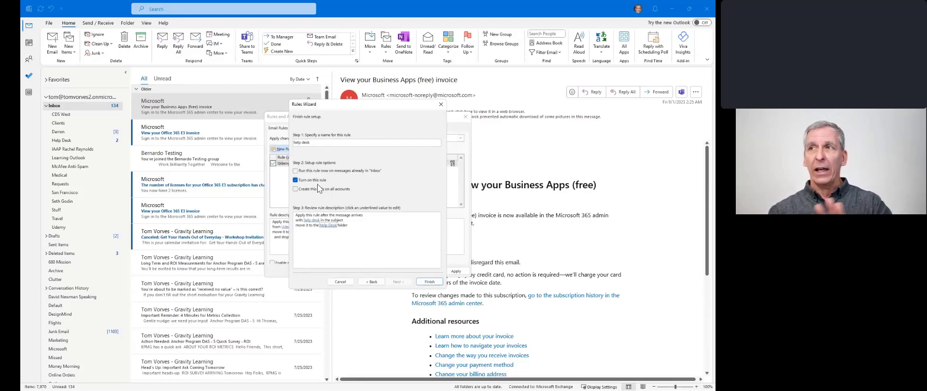
{"action": "left_click", "coordinate": [433, 284]}
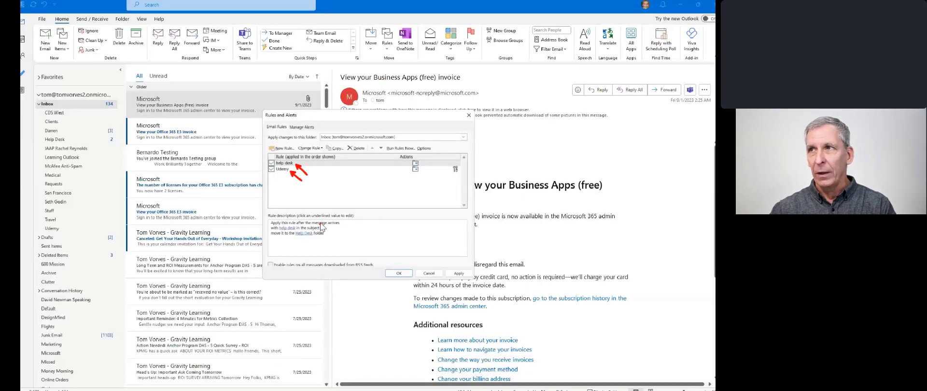
- Save the rules with OK and return focus to the Outlook inbox
{"action": "left_click", "coordinate": [404, 273]}
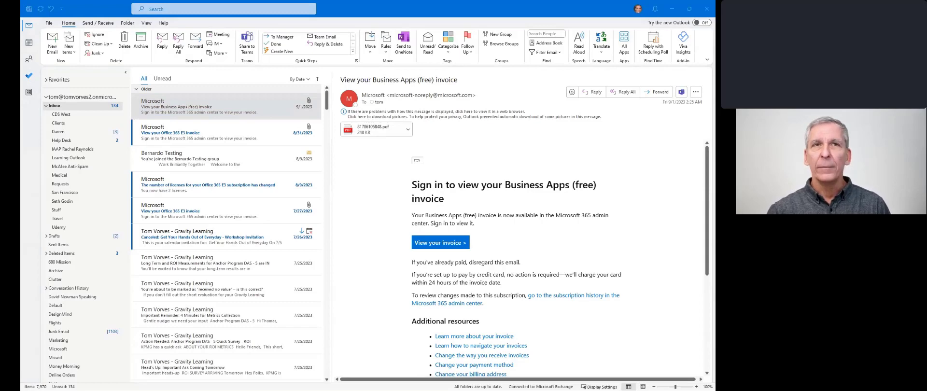
{"action": "left_click", "coordinate": [31, 155]}
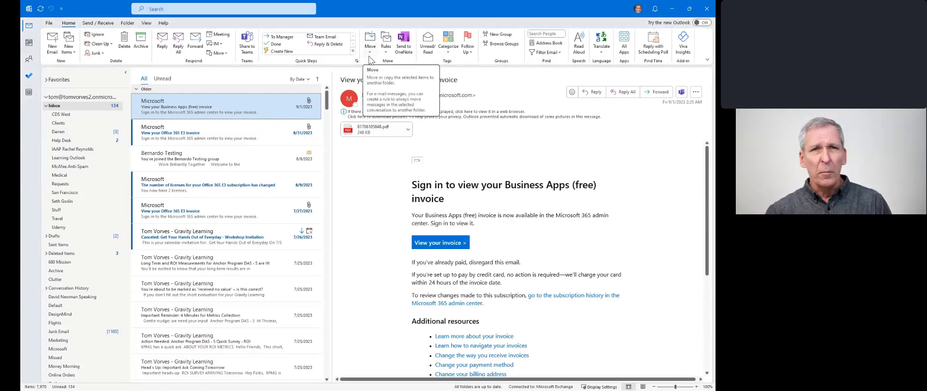
- Open Manage Rules & Alerts and start a new rule for received messages
{"action": "left_click", "coordinate": [386, 54]}
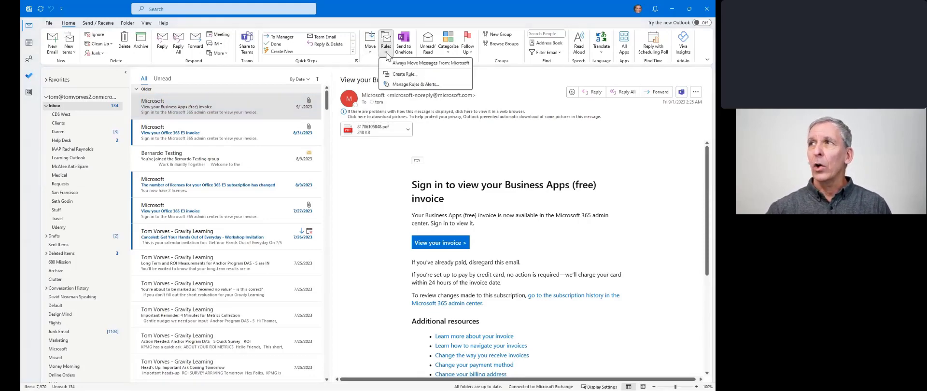
{"action": "left_click", "coordinate": [412, 84]}
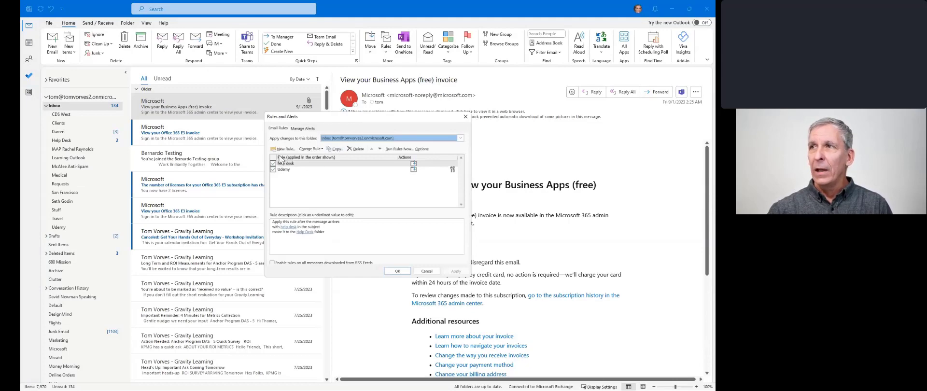
{"action": "left_click", "coordinate": [284, 149]}
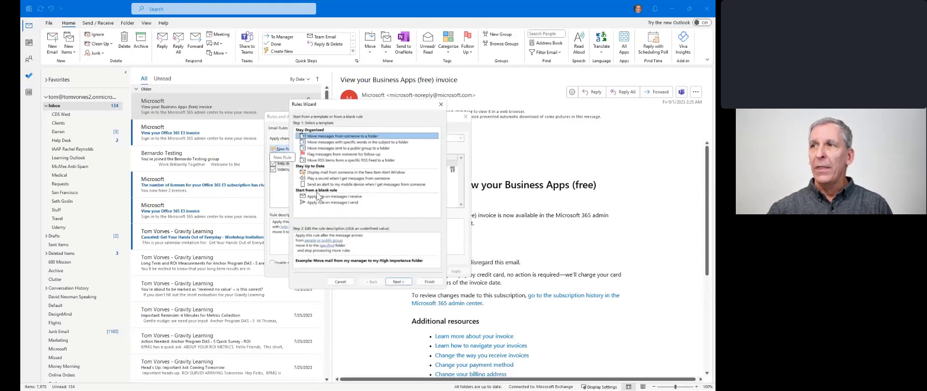
{"action": "left_click", "coordinate": [323, 197]}
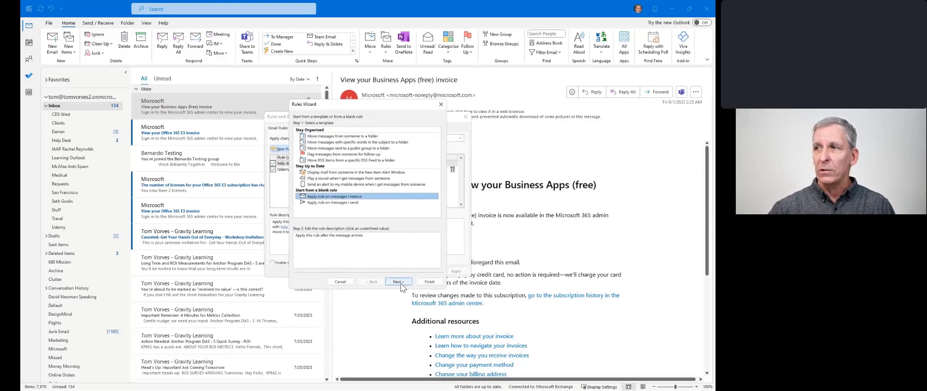
{"action": "left_click", "coordinate": [399, 282]}
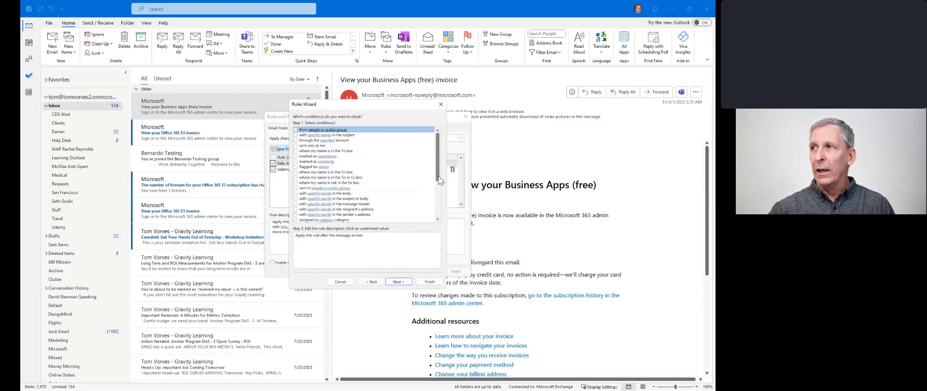
- Browse the conditions list, then cancel the new rule
{"action": "scroll", "coordinate": [437, 186], "scroll_direction": "down", "scroll_amount": 3}
{"action": "left_click_drag", "start_coordinate": [437, 185], "coordinate": [442, 215]}
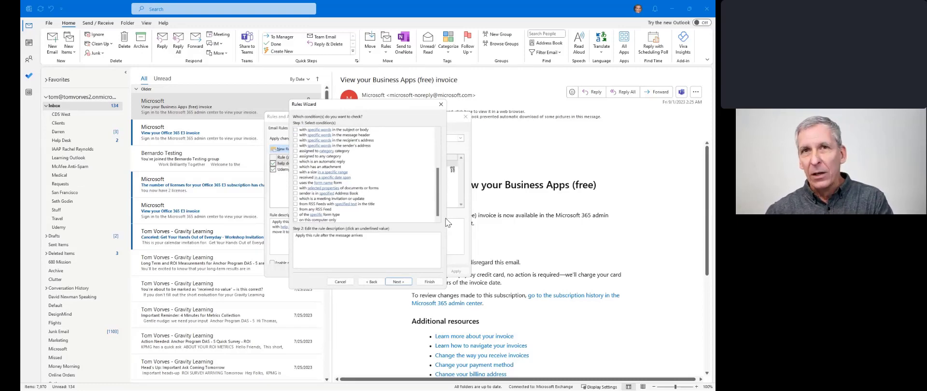
{"action": "left_click_drag", "start_coordinate": [437, 213], "coordinate": [437, 178]}
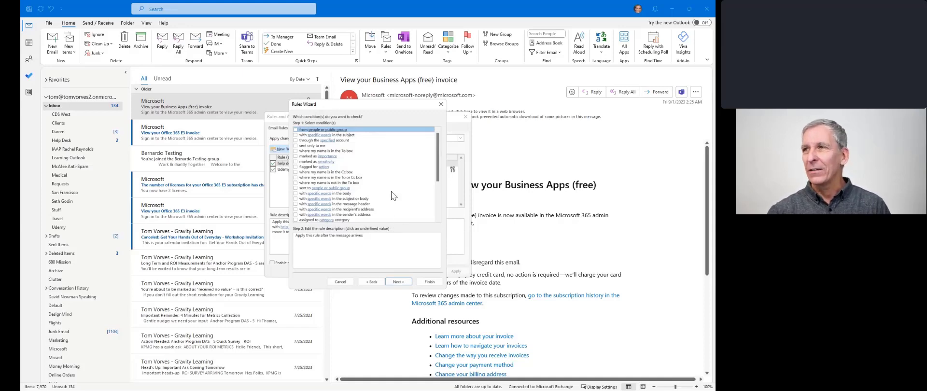
{"action": "left_click_drag", "start_coordinate": [439, 180], "coordinate": [438, 213]}
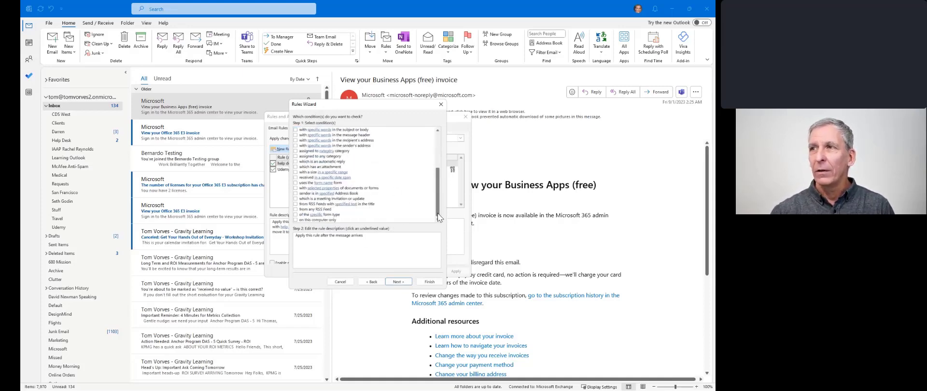
{"action": "left_click", "coordinate": [347, 282]}
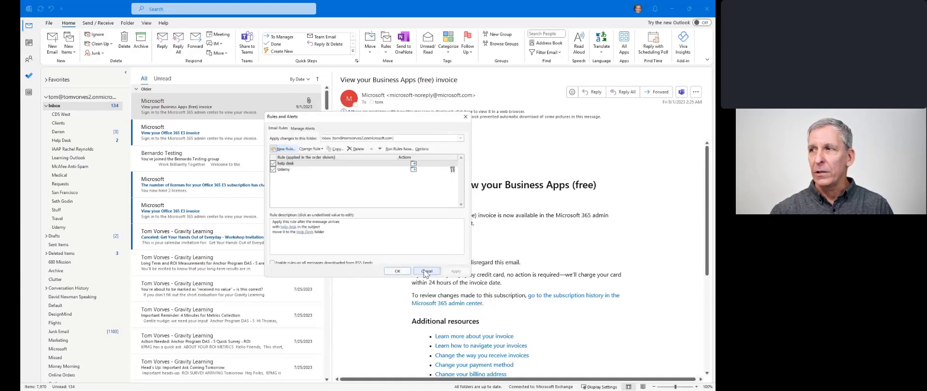
- Close Rules and Alerts without changes, then reopen it from Rules
{"action": "left_click", "coordinate": [420, 270]}
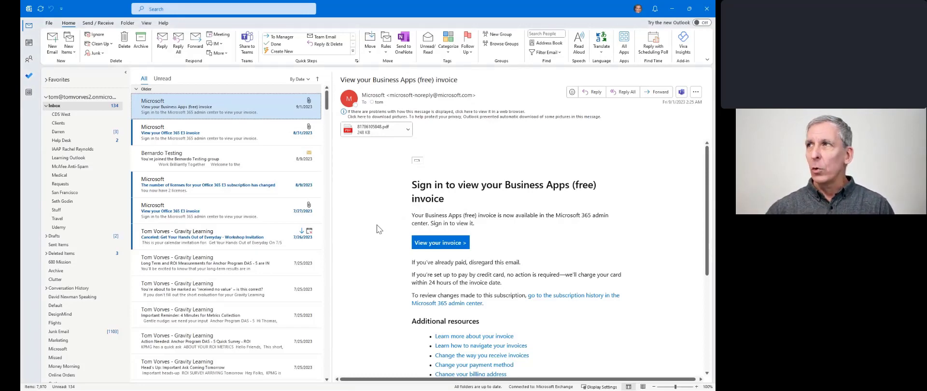
{"action": "left_click", "coordinate": [386, 50]}
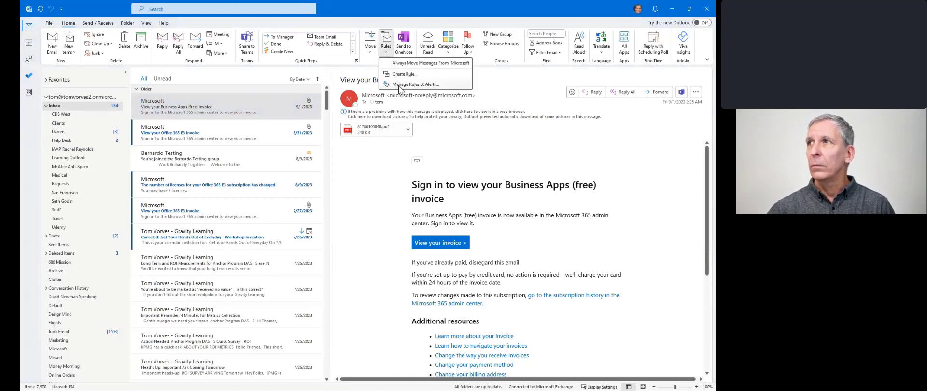
{"action": "left_click", "coordinate": [400, 84]}
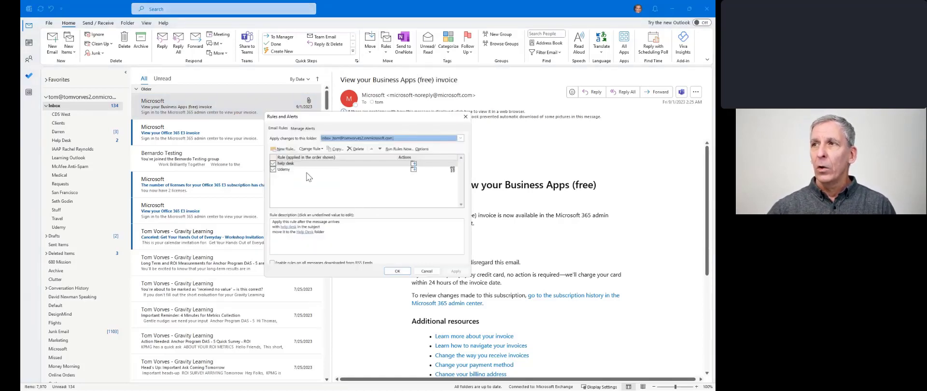
- Start another received-message rule, then cancel it and close Rules and Alerts
{"action": "left_click", "coordinate": [287, 149]}
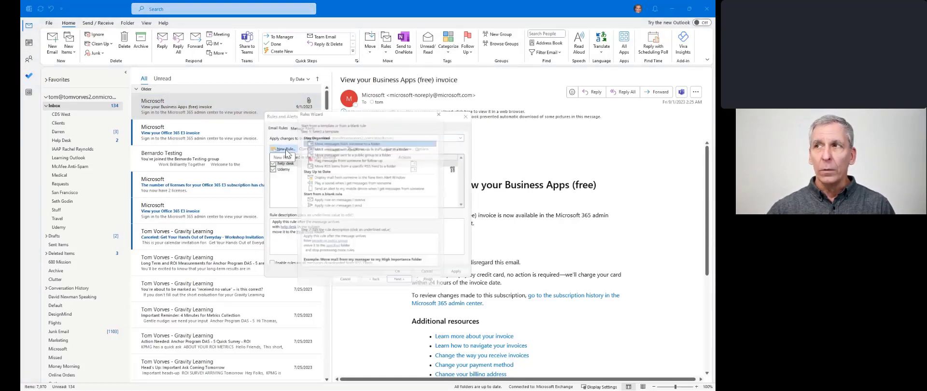
{"action": "left_click", "coordinate": [331, 196]}
{"action": "left_click", "coordinate": [405, 285]}
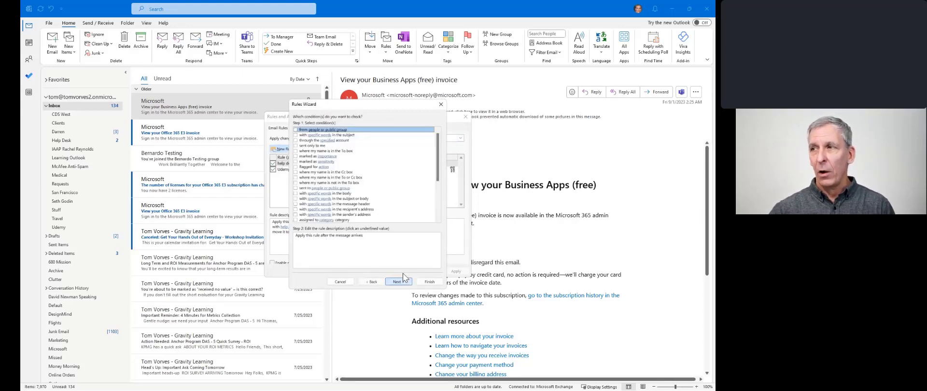
{"action": "mouse_move", "coordinate": [436, 167]}
{"action": "left_mouse_down"}
{"action": "mouse_move", "coordinate": [437, 209]}
{"action": "mouse_move", "coordinate": [436, 155]}
{"action": "left_mouse_up"}
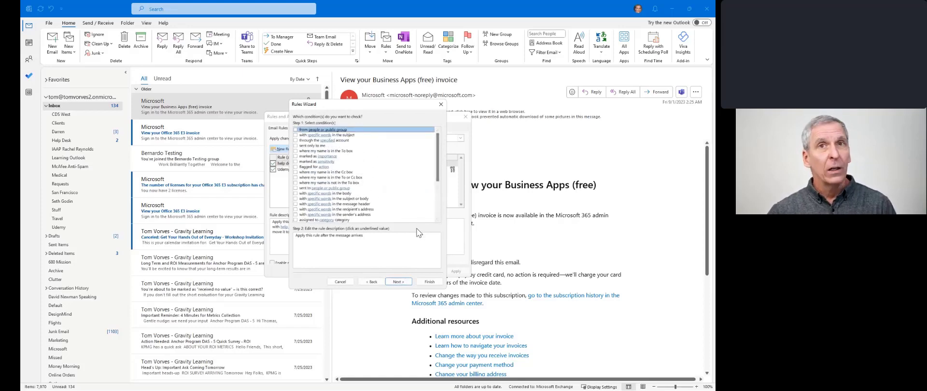
{"action": "left_click", "coordinate": [342, 281]}
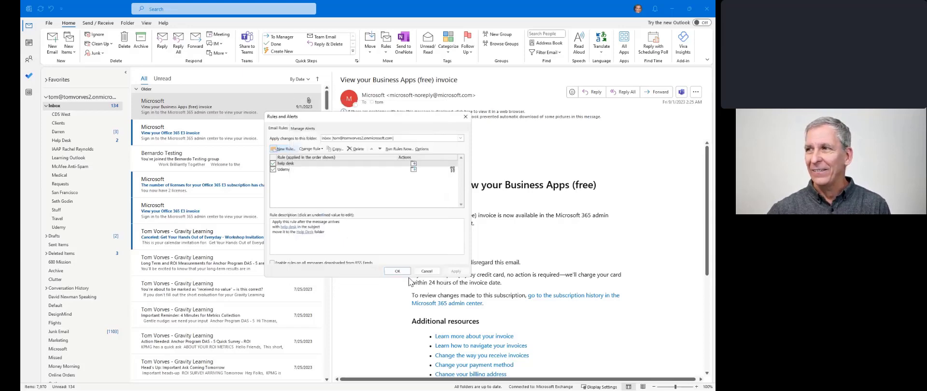
{"action": "left_click", "coordinate": [427, 271]}
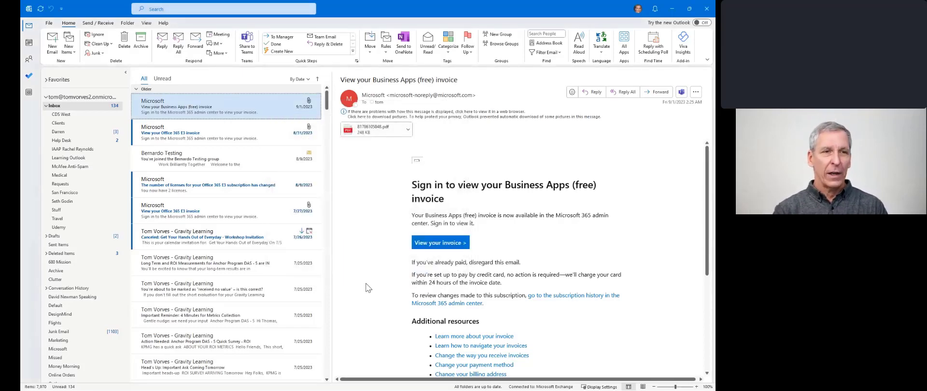
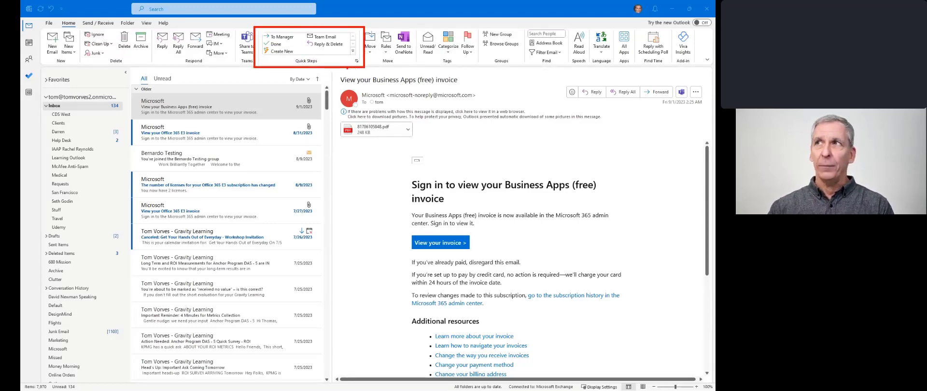
- Dismiss the open dialog with Escape, leaving the Business Apps invoice shown in the Inbox reading pane
{"action": "key", "text": "Escape"}
- From Manage Quick Steps, create a new Custom quick step, which starts as My Quick Step
{"action": "left_click", "coordinate": [352, 51]}
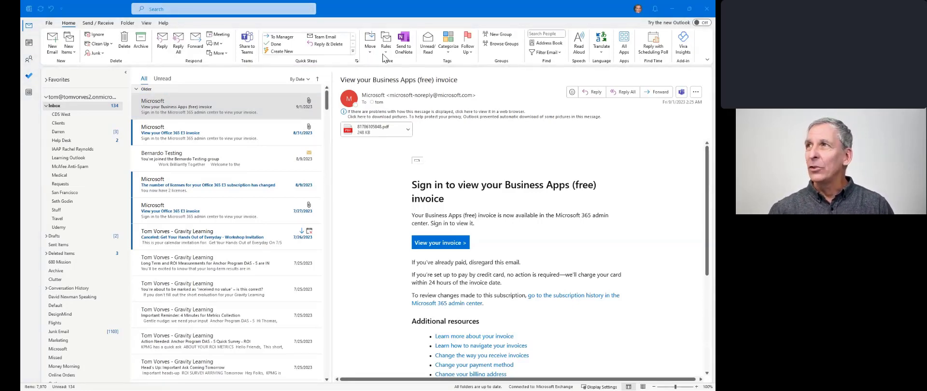
{"action": "left_click", "coordinate": [353, 52]}
{"action": "left_click", "coordinate": [296, 74]}
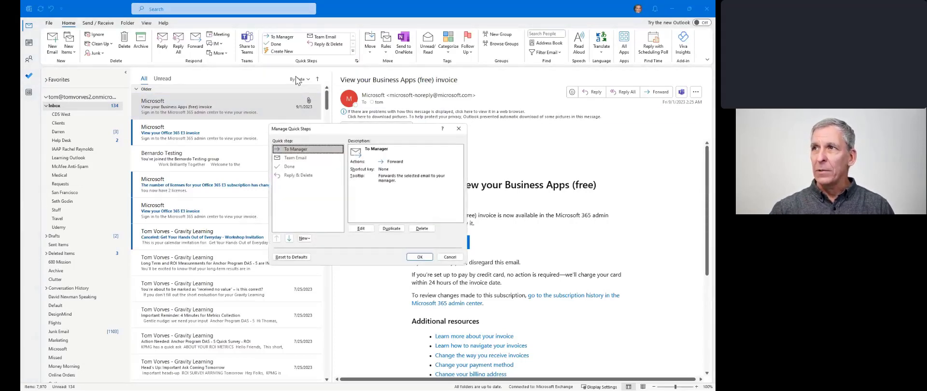
{"action": "left_click", "coordinate": [304, 239]}
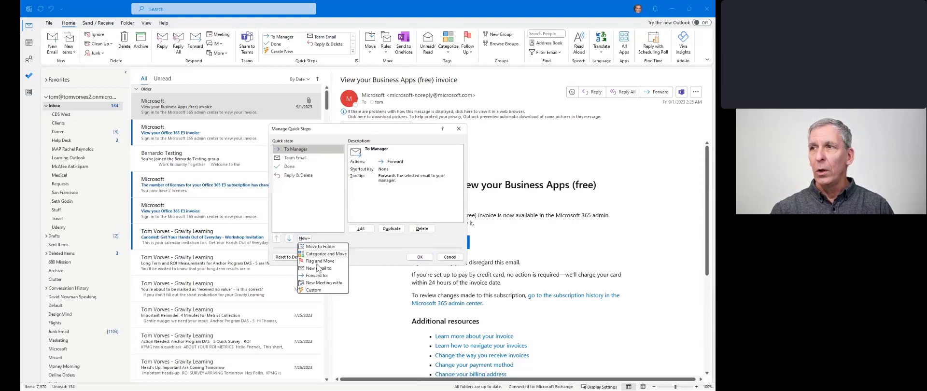
{"action": "left_click", "coordinate": [323, 289]}
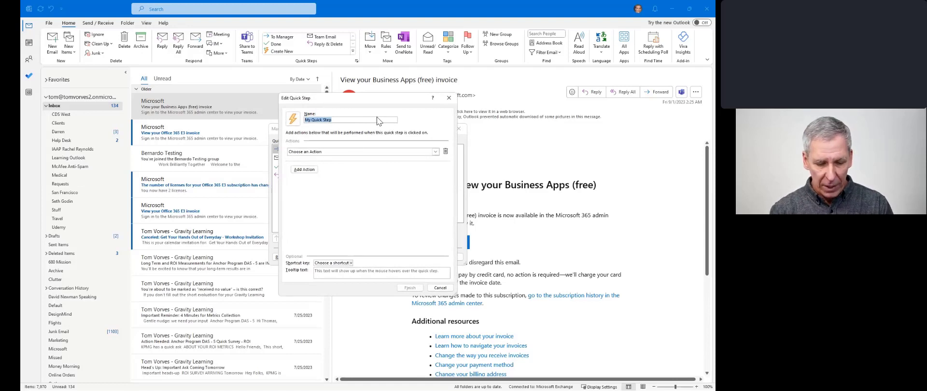
- Name the quick step 'Help Desk Follow Up' and choose Reply as its first action
{"action": "type", "text": "Help De"}
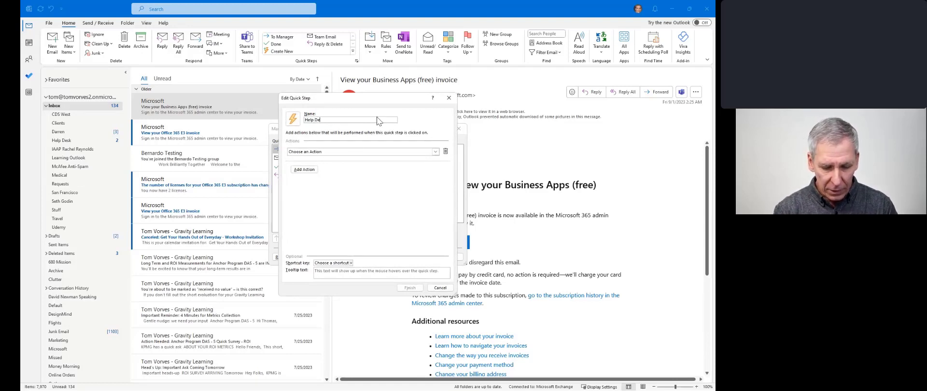
{"action": "type", "text": "sk Follow"}
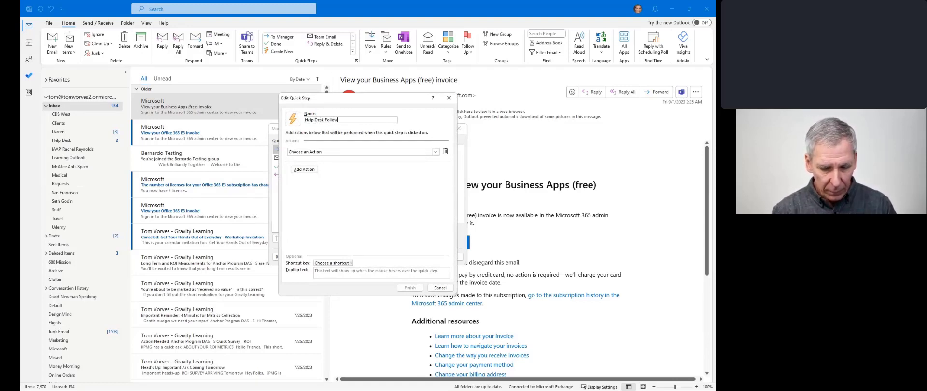
{"action": "type", "text": " Up"}
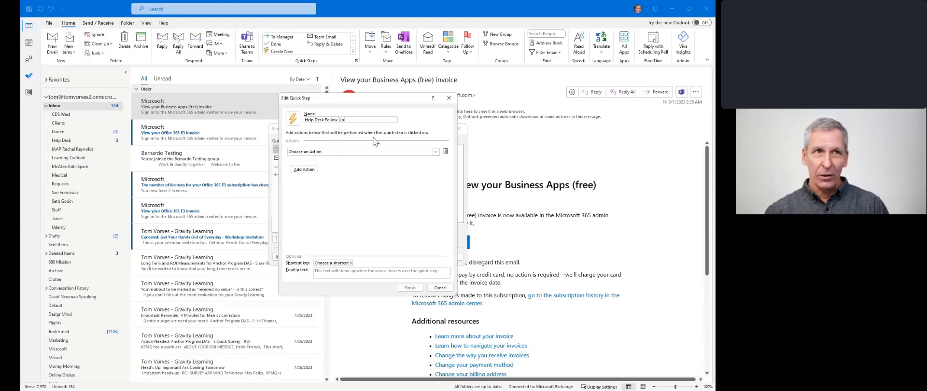
{"action": "left_click", "coordinate": [327, 153]}
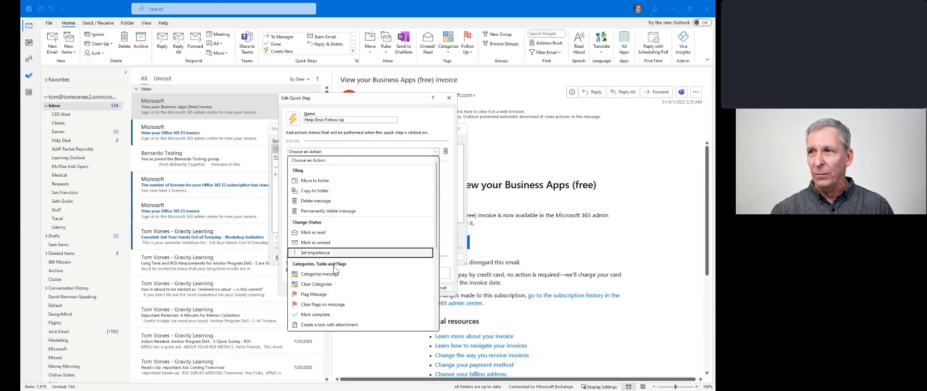
{"action": "scroll", "coordinate": [313, 289], "scroll_direction": "down", "scroll_amount": 3}
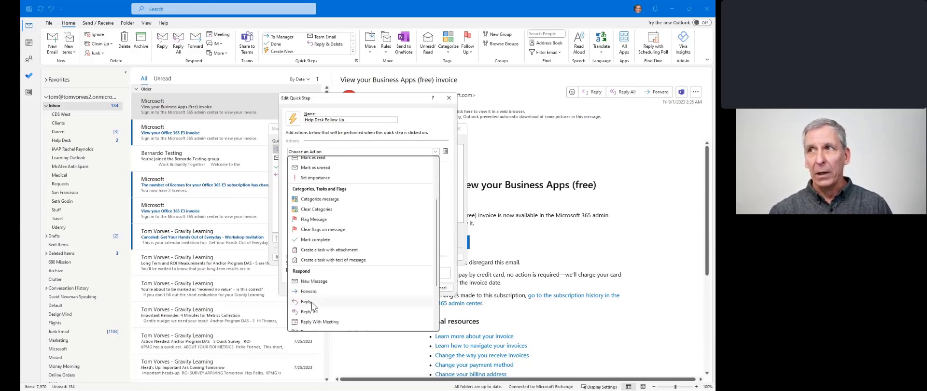
{"action": "left_click", "coordinate": [312, 302]}
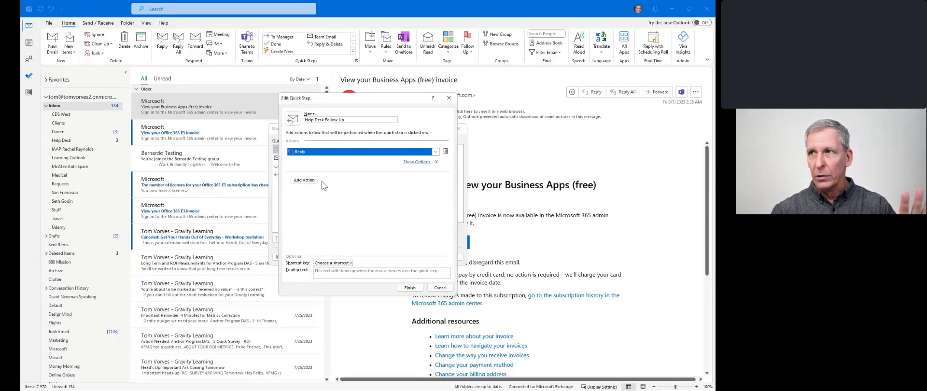
- Add Forward as the quick step's second action
{"action": "left_click", "coordinate": [309, 181]}
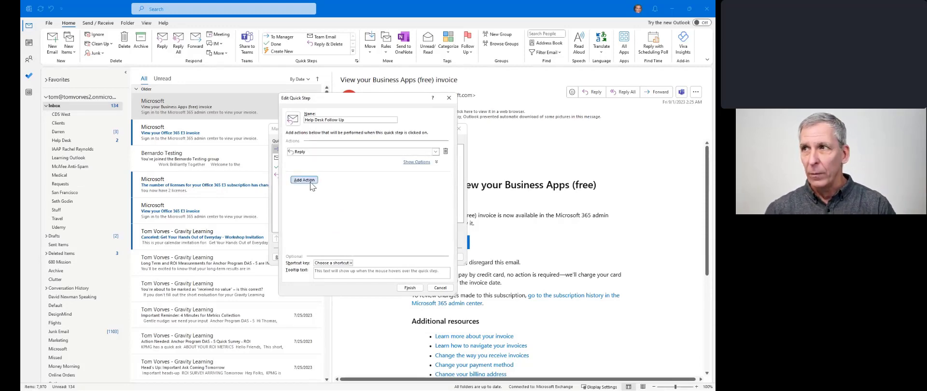
{"action": "left_click", "coordinate": [314, 181]}
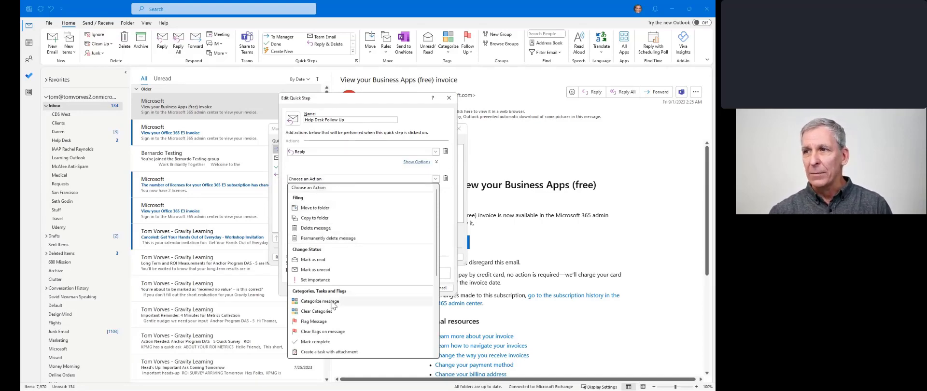
{"action": "scroll", "coordinate": [328, 316], "scroll_direction": "down", "scroll_amount": 2}
{"action": "scroll", "coordinate": [327, 316], "scroll_direction": "down", "scroll_amount": 2}
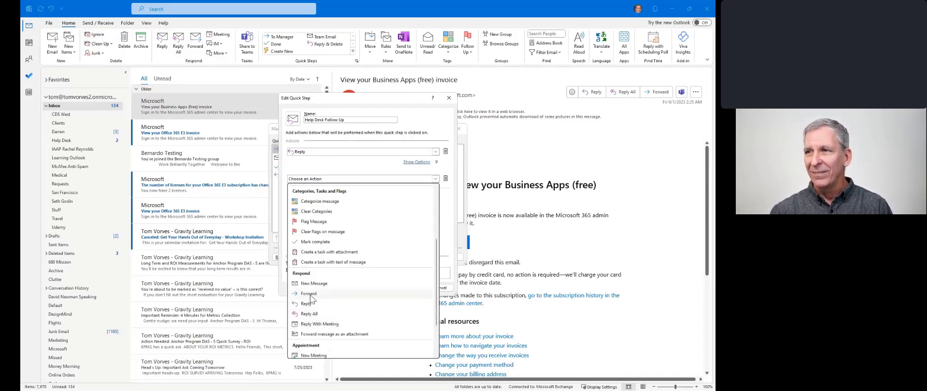
{"action": "left_click", "coordinate": [310, 295]}
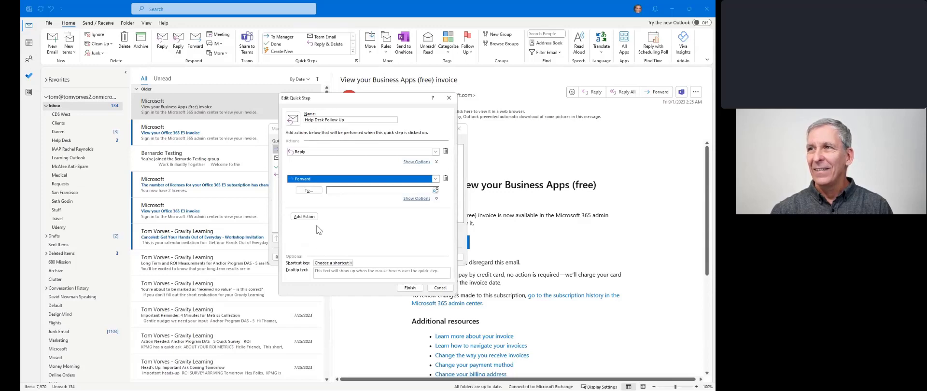
- Add Move to folder as the third action
{"action": "left_click", "coordinate": [305, 216]}
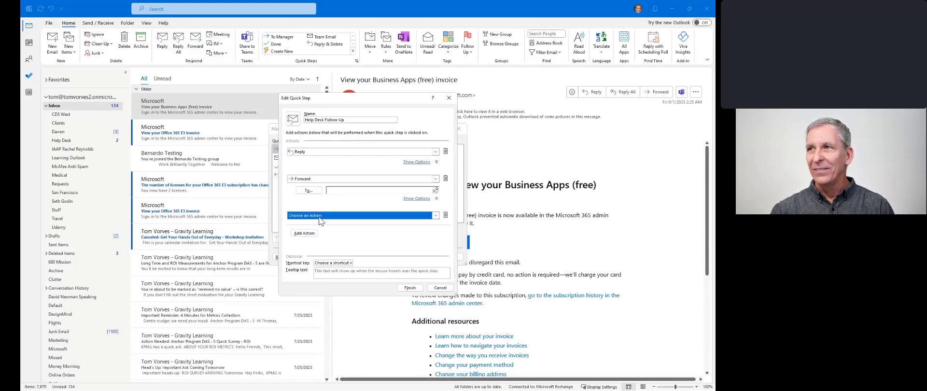
{"action": "left_click", "coordinate": [318, 218]}
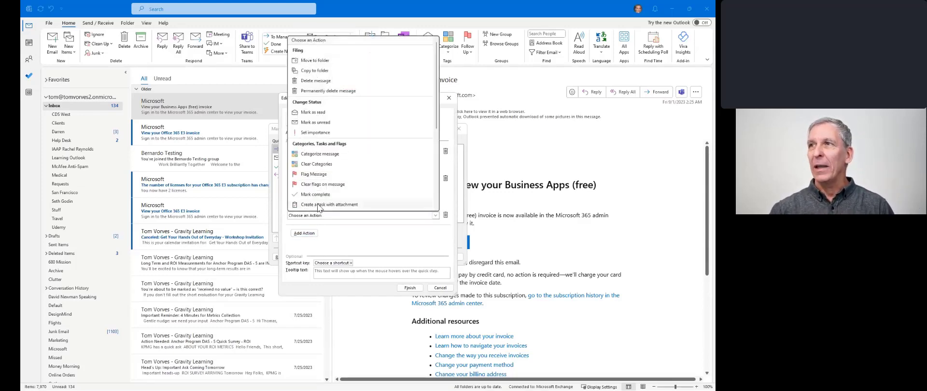
{"action": "scroll", "coordinate": [317, 198], "scroll_direction": "down", "scroll_amount": 5}
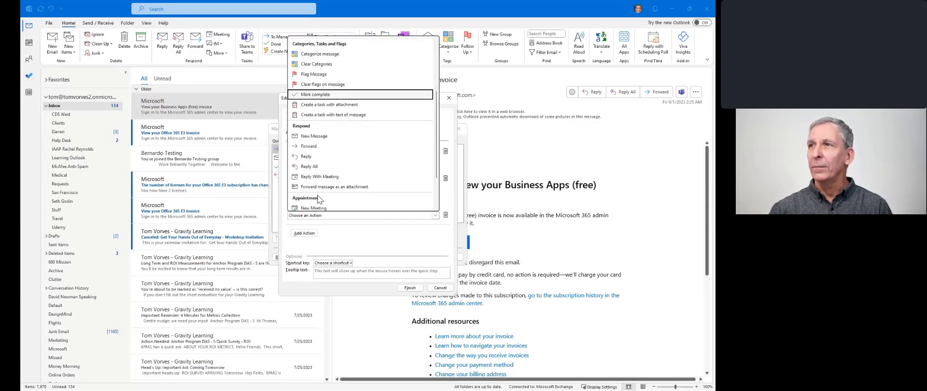
{"action": "scroll", "coordinate": [317, 197], "scroll_direction": "up", "scroll_amount": 5}
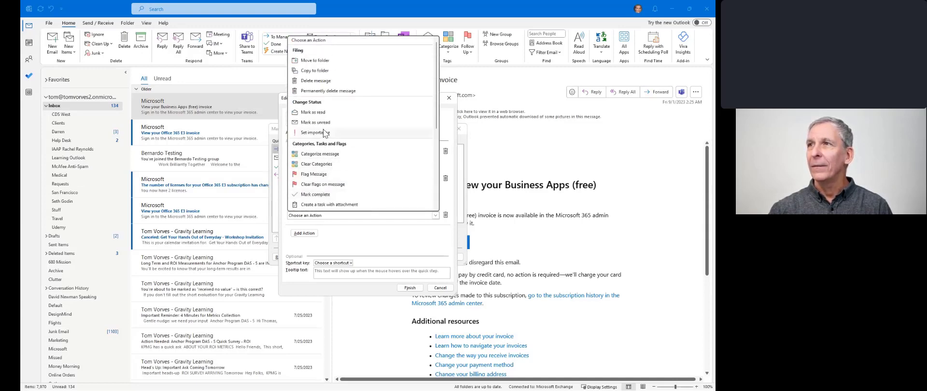
{"action": "scroll", "coordinate": [327, 150], "scroll_direction": "down", "scroll_amount": 2}
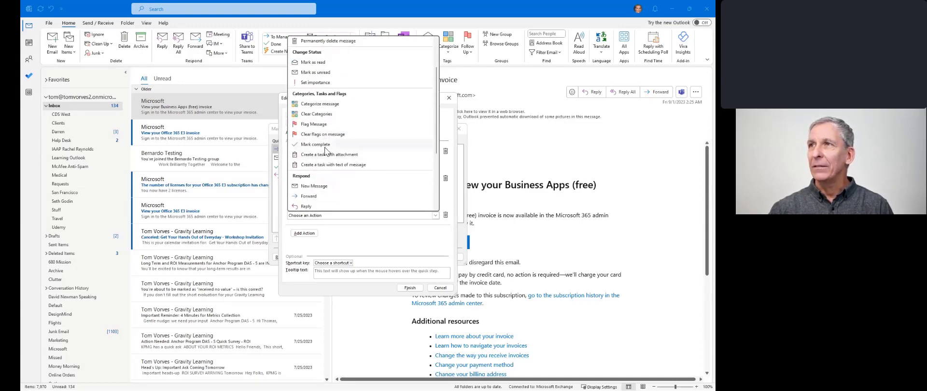
{"action": "scroll", "coordinate": [324, 145], "scroll_direction": "up", "scroll_amount": 2}
{"action": "left_click", "coordinate": [319, 60]}
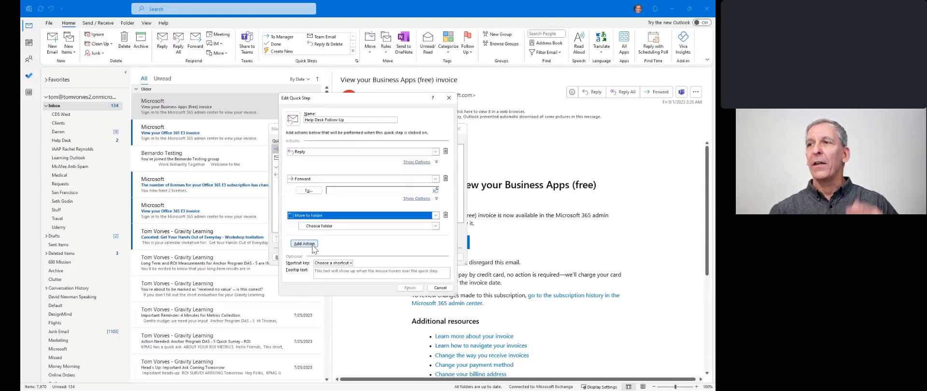
- Add Categorize message as the fourth action and enlarge the dialog
{"action": "left_click", "coordinate": [311, 246]}
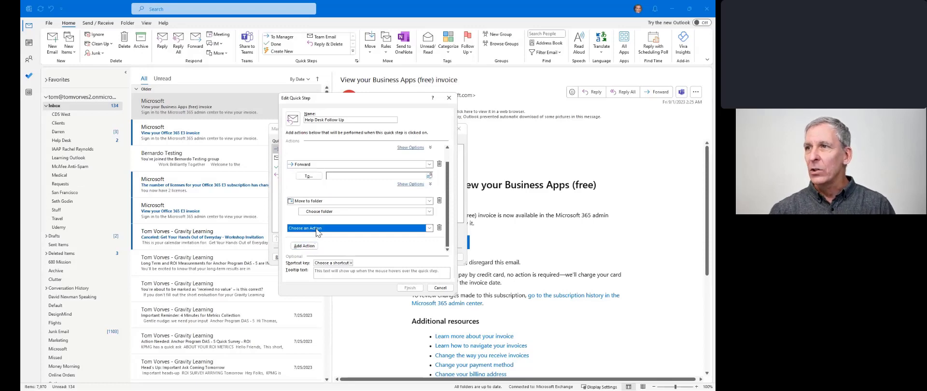
{"action": "left_click", "coordinate": [325, 228]}
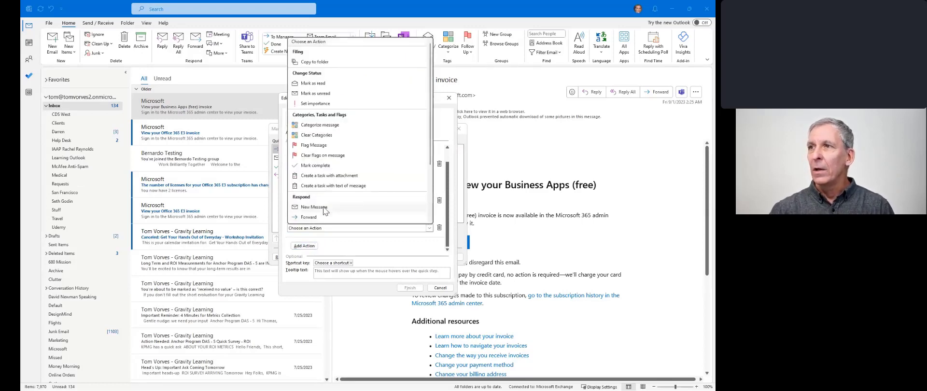
{"action": "left_click", "coordinate": [324, 127]}
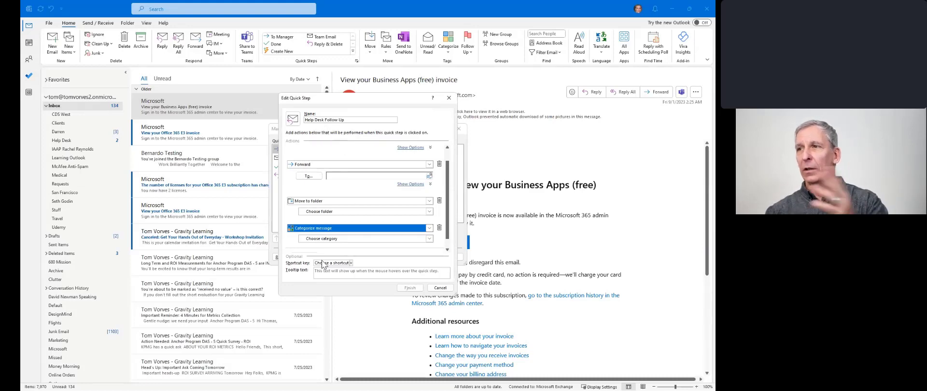
{"action": "scroll", "coordinate": [378, 244], "scroll_direction": "up", "scroll_amount": 1}
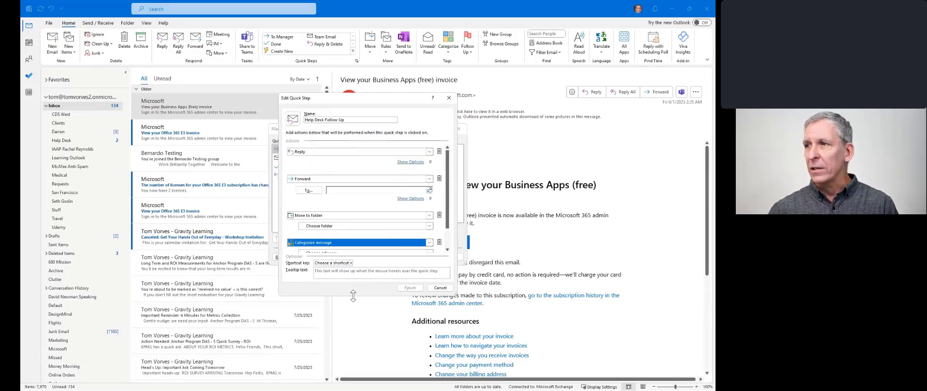
{"action": "left_click_drag", "start_coordinate": [353, 296], "coordinate": [354, 359]}
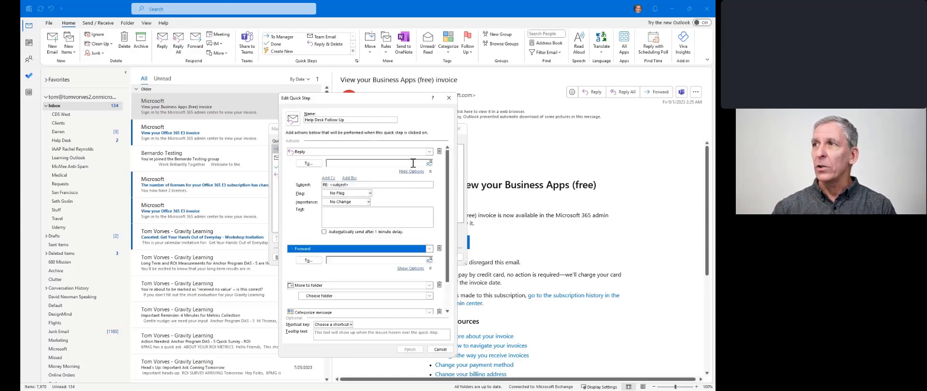
- In Reply's options, write the message 'Hi thanks for the email. It has been forwarded to the help desk. :-)'
{"action": "left_click", "coordinate": [415, 162]}
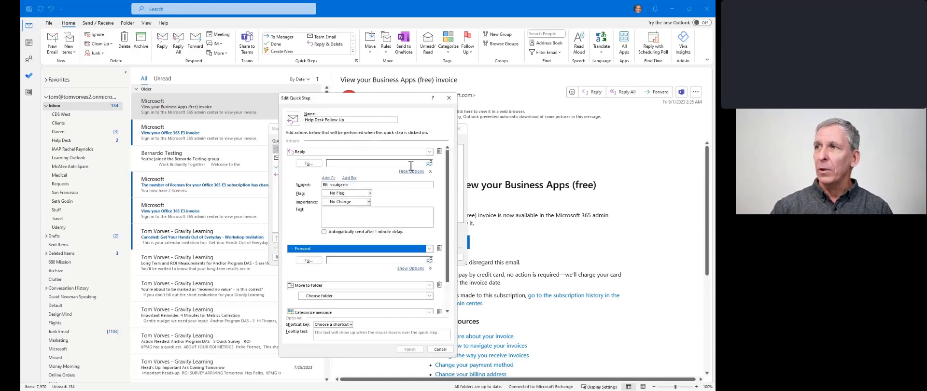
{"action": "left_click", "coordinate": [355, 185]}
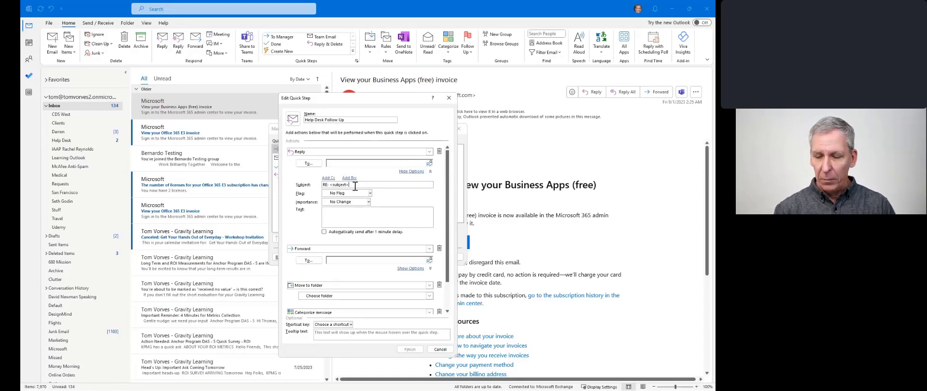
{"action": "key", "text": "BackSpace"}
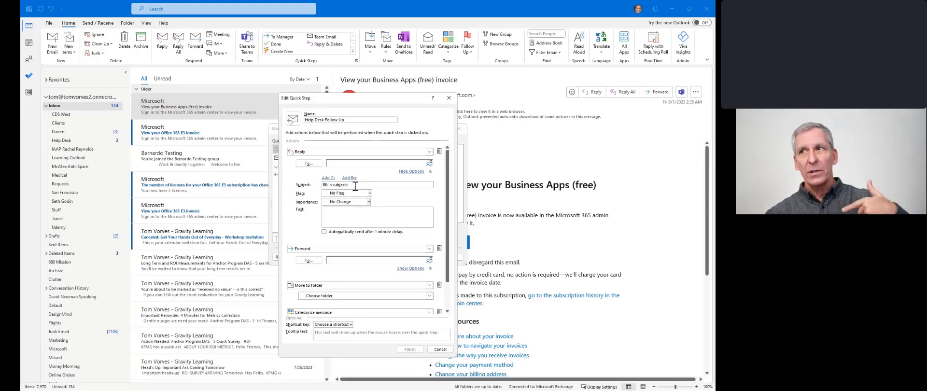
{"action": "left_click", "coordinate": [342, 215]}
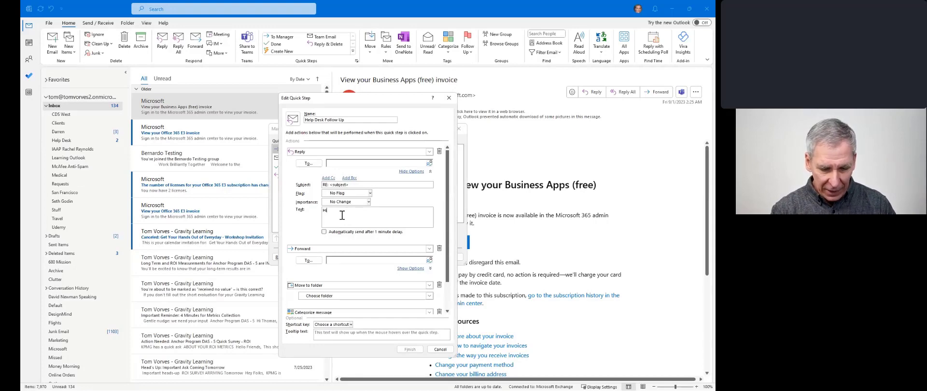
{"action": "type", "text": "Hi thanks for t"}
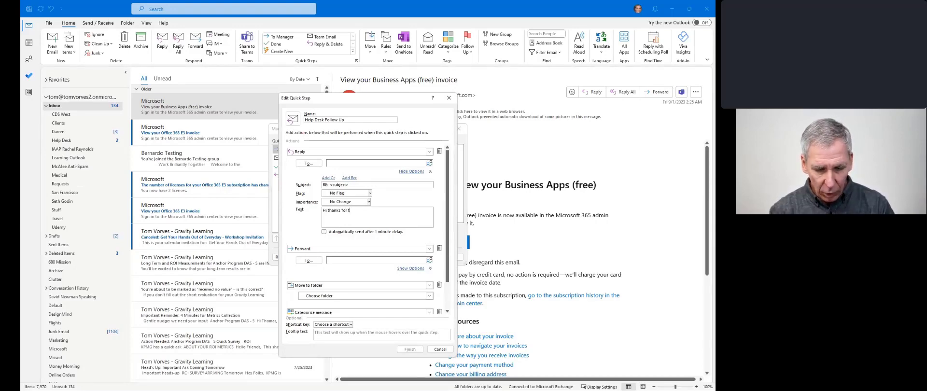
{"action": "type", "text": "he email"}
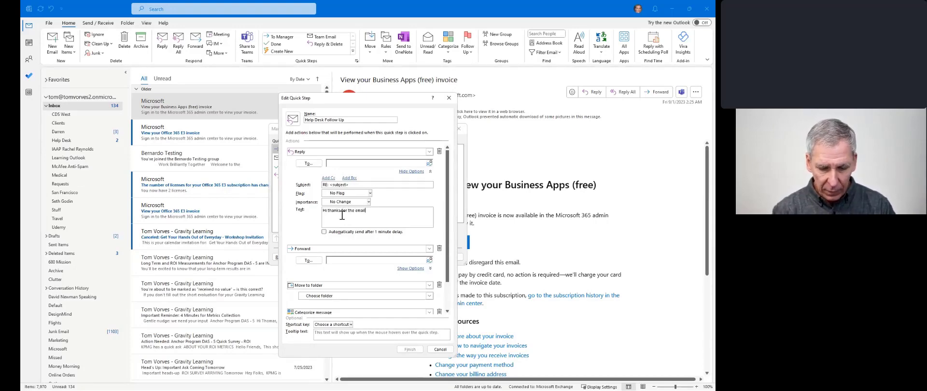
{"action": "type", "text": ".  I"}
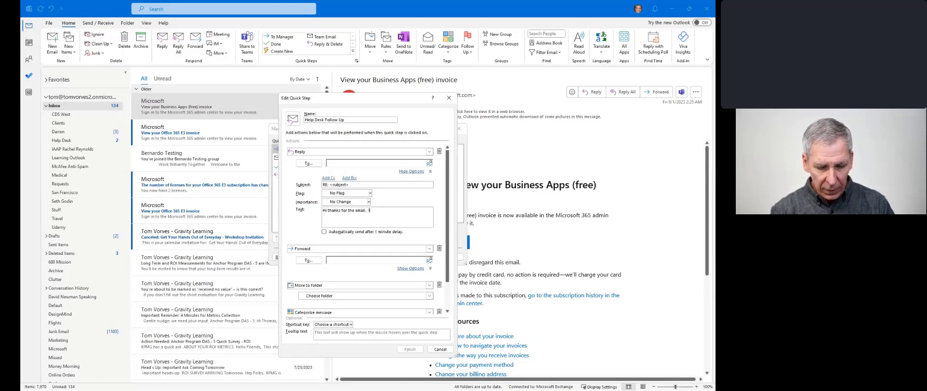
{"action": "type", "text": "t has been "}
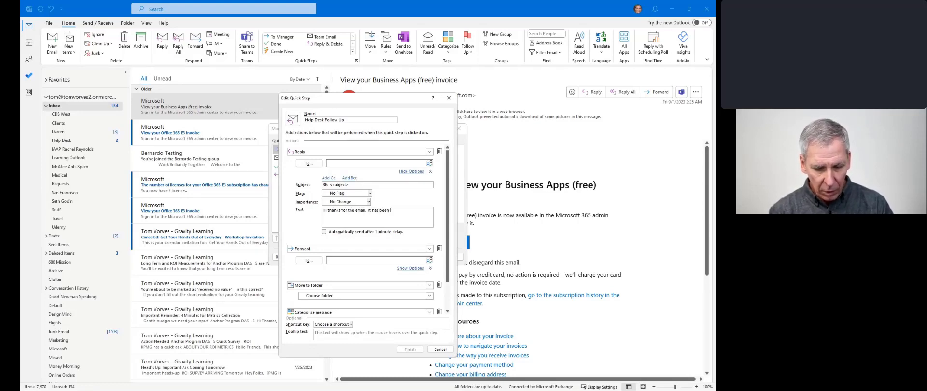
{"action": "type", "text": "forwarded "}
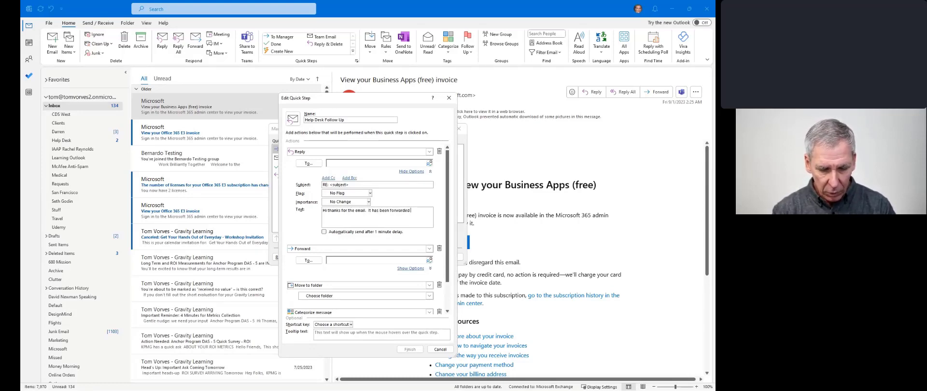
{"action": "type", "text": "to the help"}
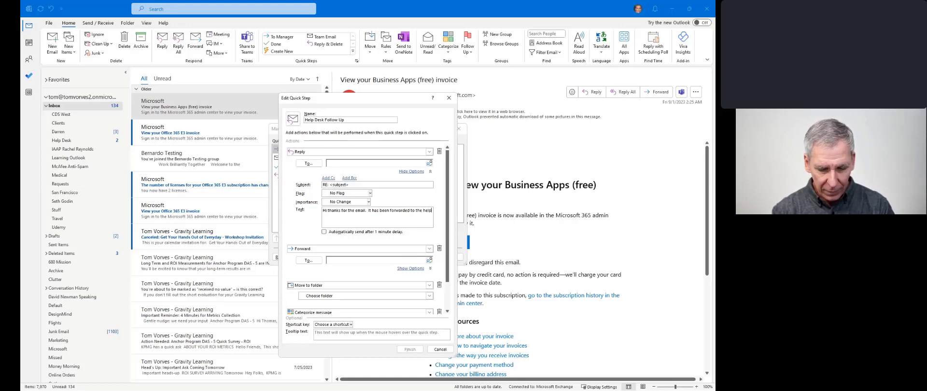
{"action": "type", "text": " desk."}
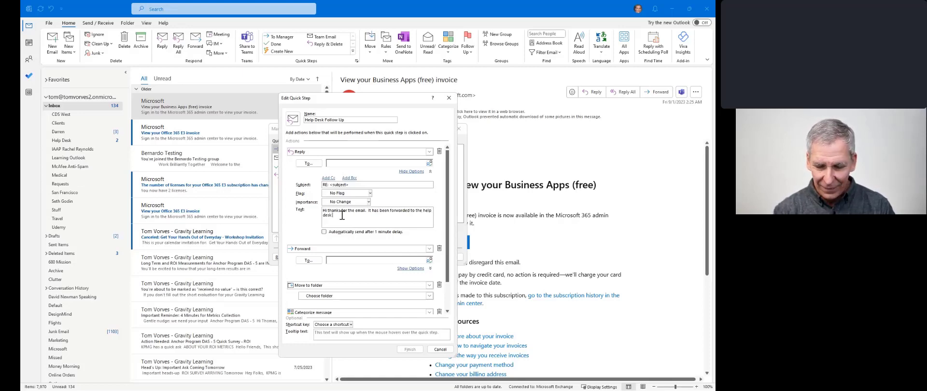
{"action": "type", "text": " :-)"}
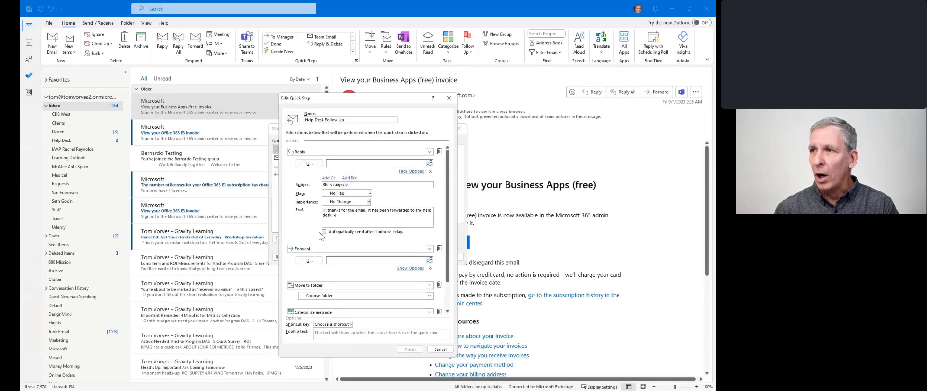
- Make the reply send automatically after a 1-minute delay, then collapse its options
{"action": "left_click", "coordinate": [321, 234]}
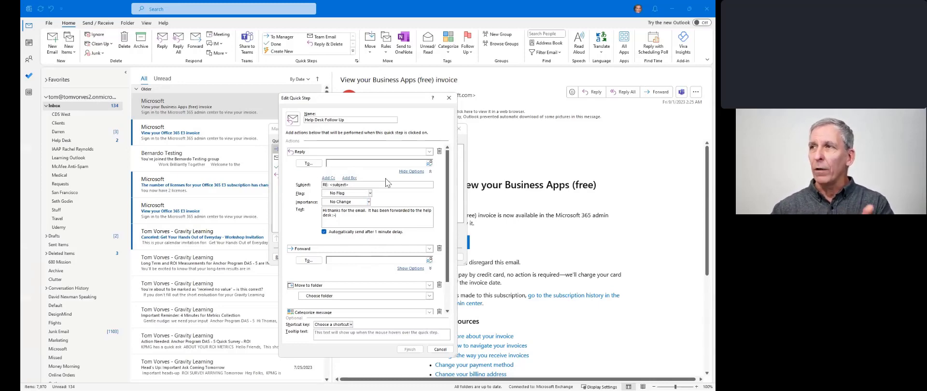
{"action": "left_click", "coordinate": [424, 174]}
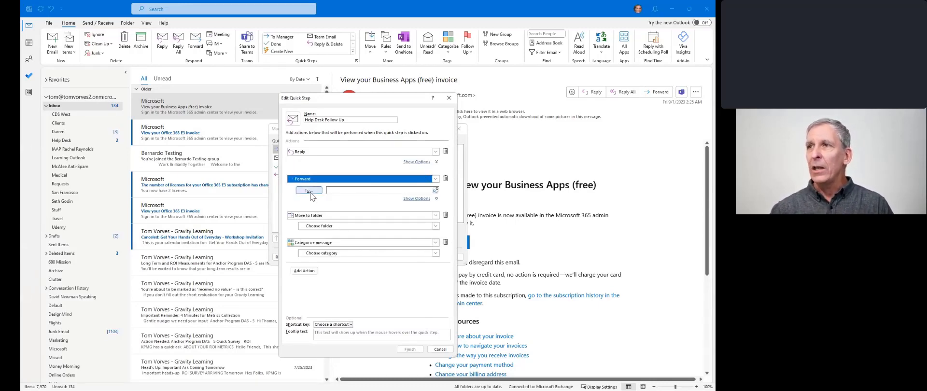
- Enter the help desk contact's e-mail address as the Forward recipient
{"action": "left_click", "coordinate": [336, 190]}
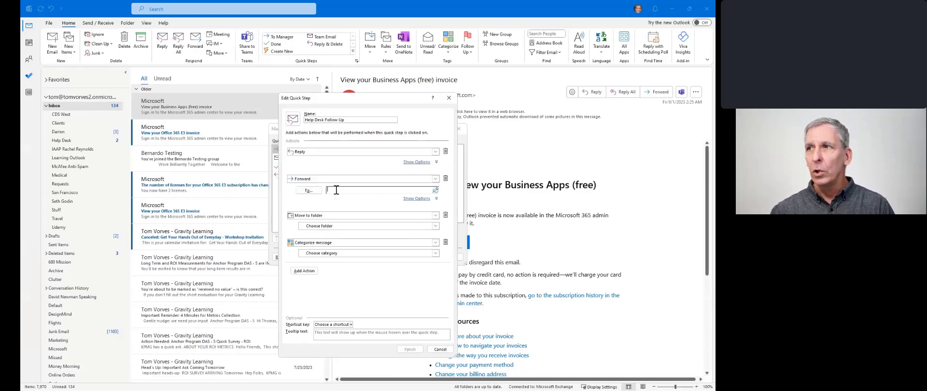
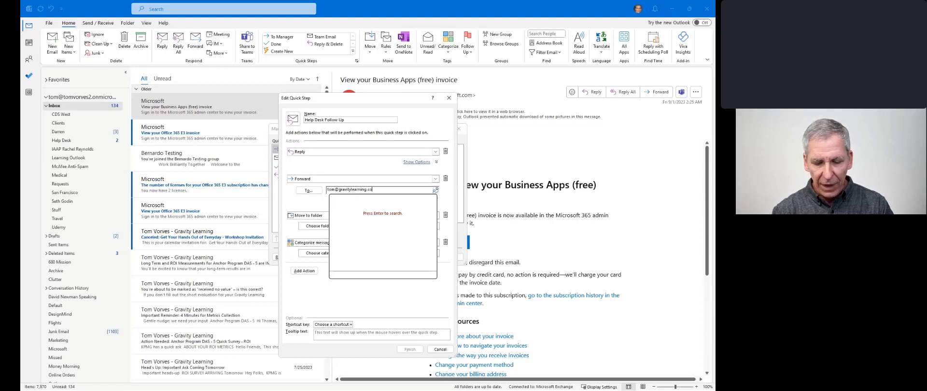
{"action": "left_click", "coordinate": [321, 200]}
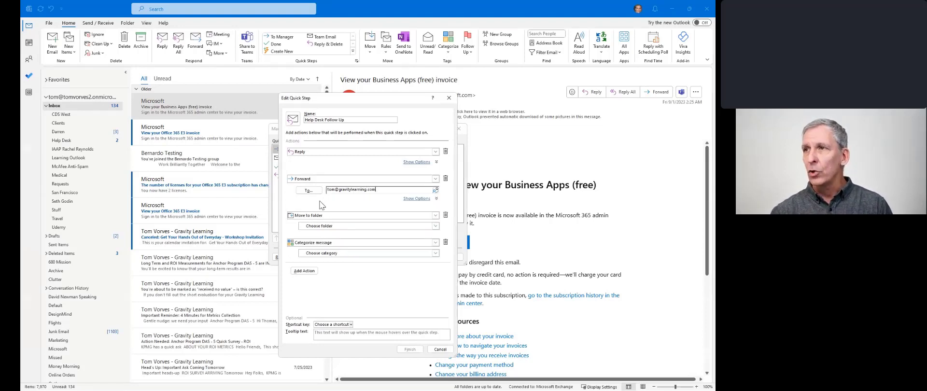
- Give the forward the message 'This is for you to fix :-)' and auto-send after 1 minute
{"action": "left_click", "coordinate": [411, 200]}
{"action": "left_click", "coordinate": [340, 245]}
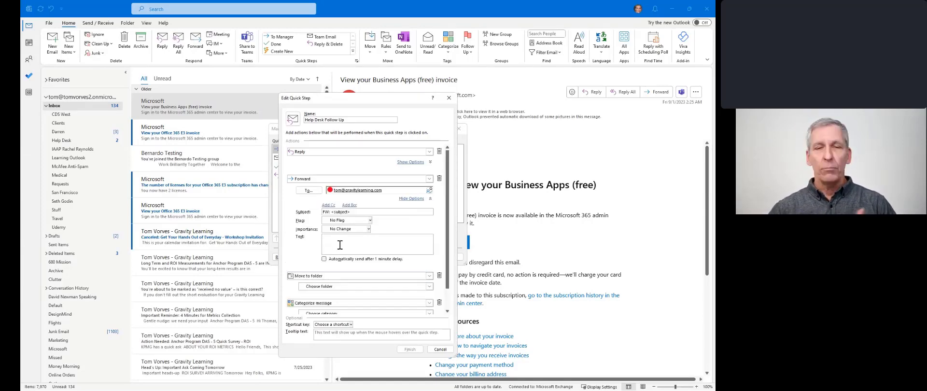
{"action": "type", "text": "Th"}
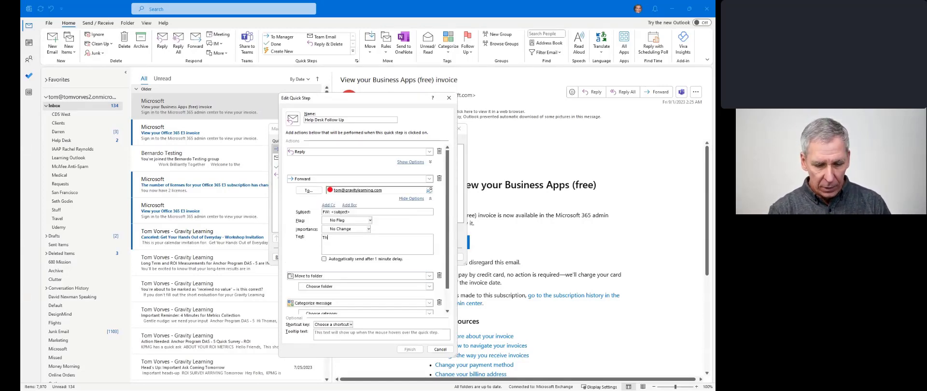
{"action": "type", "text": "is is for you"}
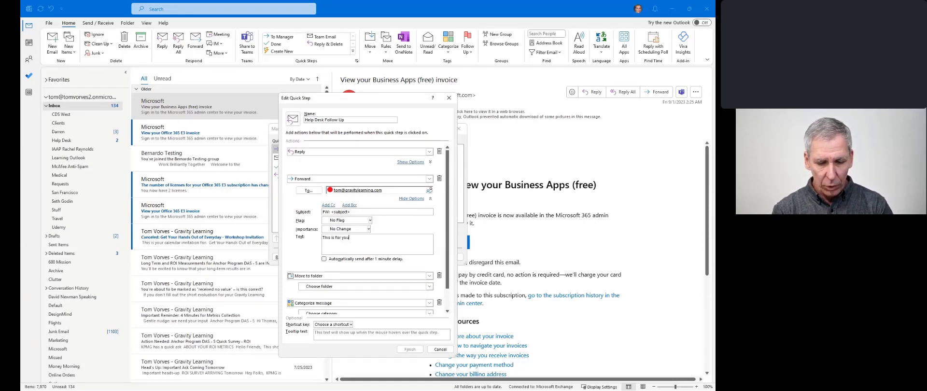
{"action": "type", "text": " to fix "}
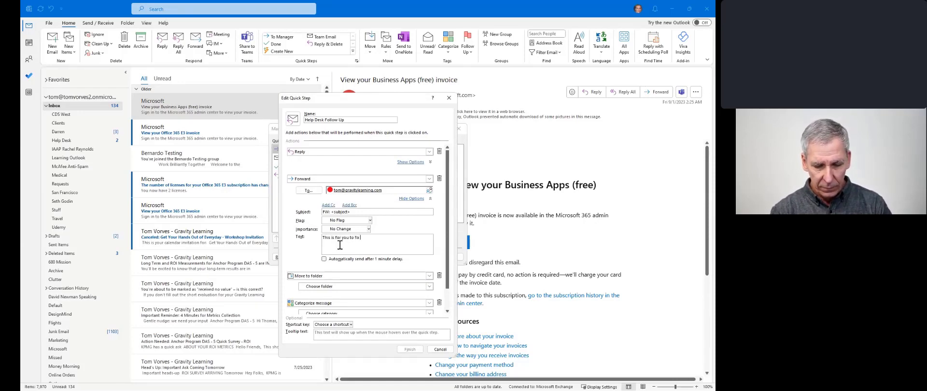
{"action": "type", "text": "i-)"}
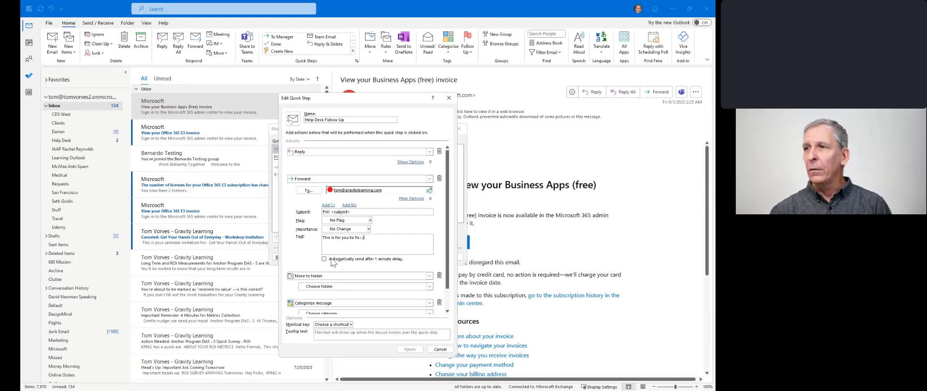
{"action": "left_click", "coordinate": [324, 259]}
{"action": "left_click", "coordinate": [422, 200]}
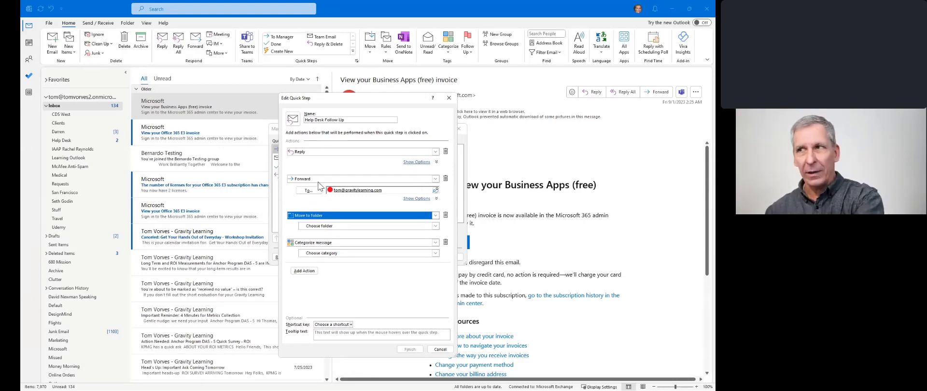
- Set the move destination to the Help Desk folder and the category to Help Desk
{"action": "left_click", "coordinate": [328, 228]}
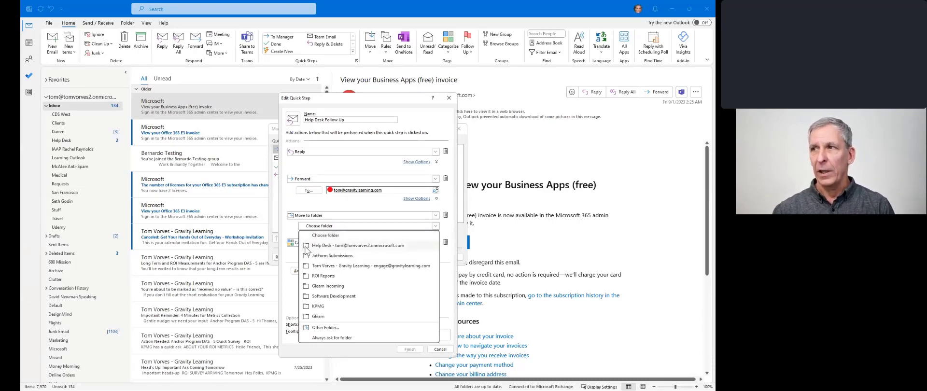
{"action": "left_click", "coordinate": [311, 246]}
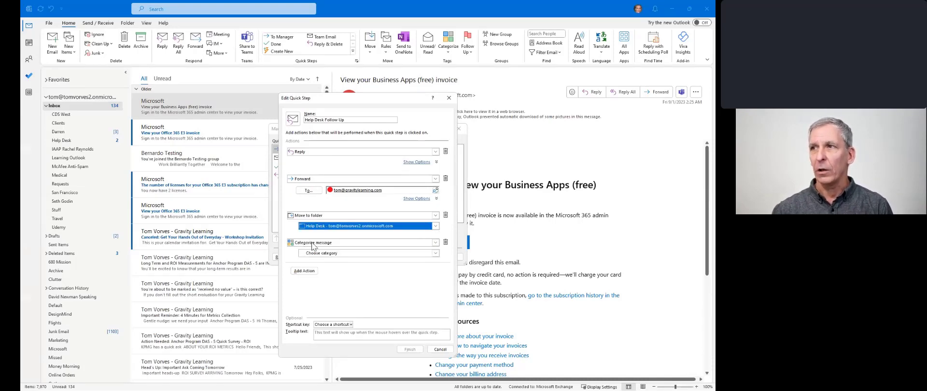
{"action": "left_click", "coordinate": [333, 253]}
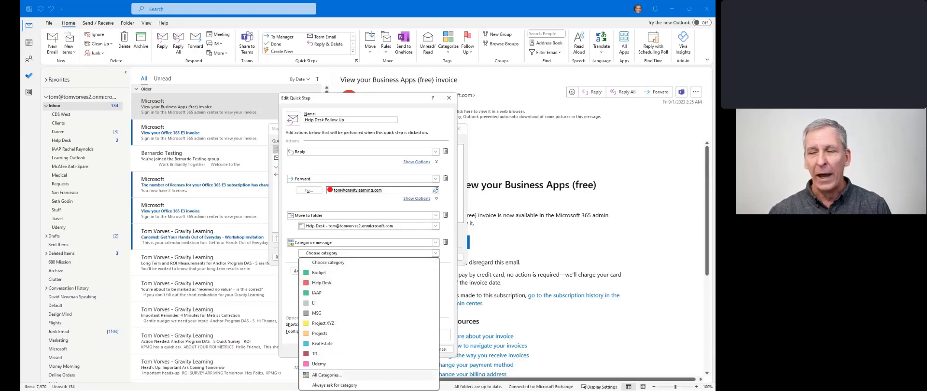
{"action": "left_click", "coordinate": [331, 283]}
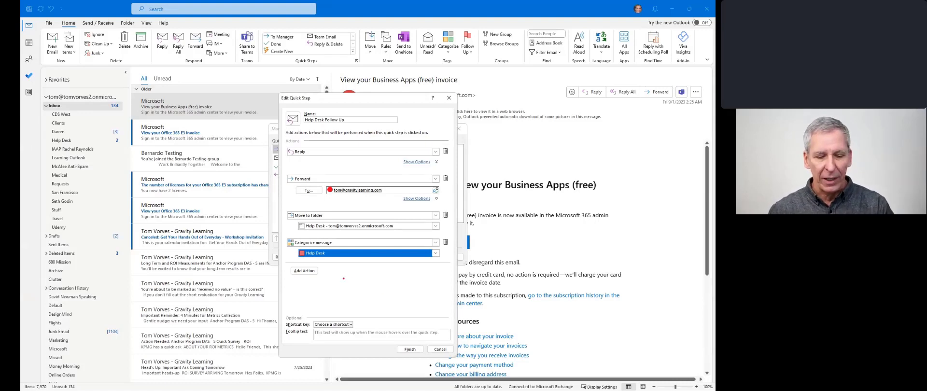
{"action": "left_click_drag", "start_coordinate": [319, 276], "coordinate": [336, 285]}
{"action": "left_click_drag", "start_coordinate": [351, 325], "coordinate": [376, 291]}
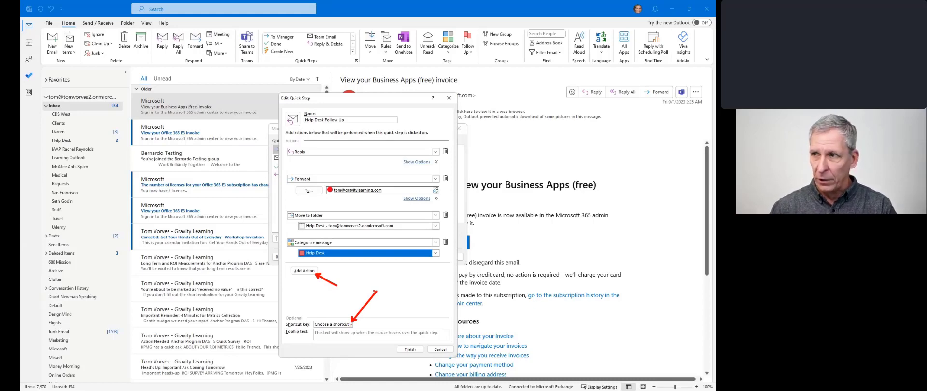
- Save the quick step, close Manage Quick Steps, and confirm Help Desk Follow Up appears in the gallery
{"action": "key", "text": "Escape"}
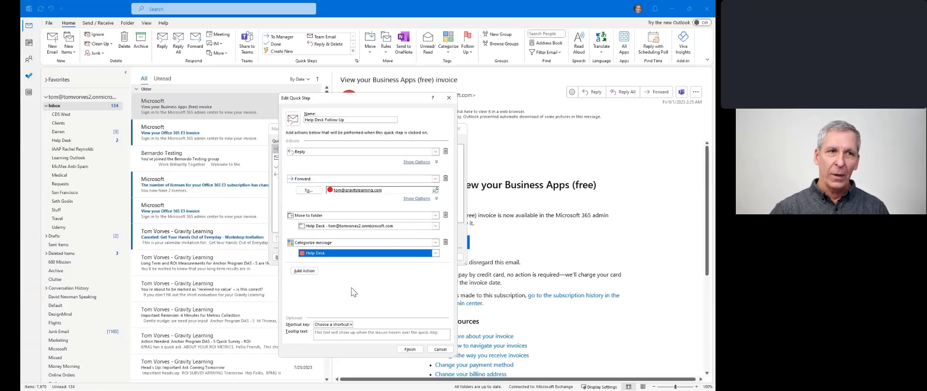
{"action": "left_click", "coordinate": [412, 350]}
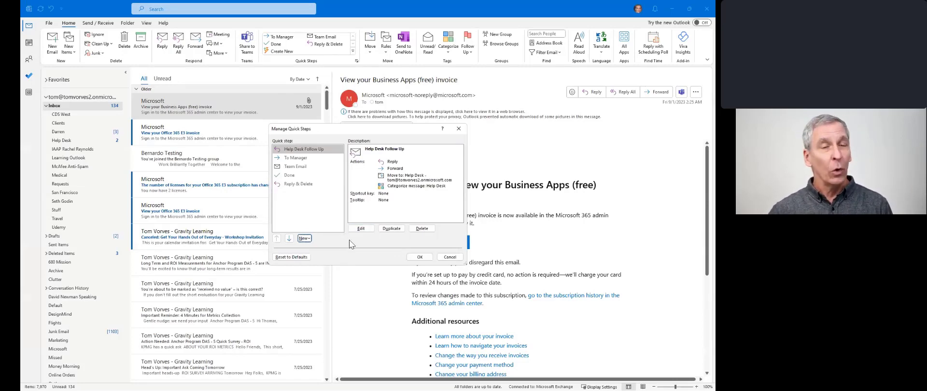
{"action": "left_click", "coordinate": [420, 257]}
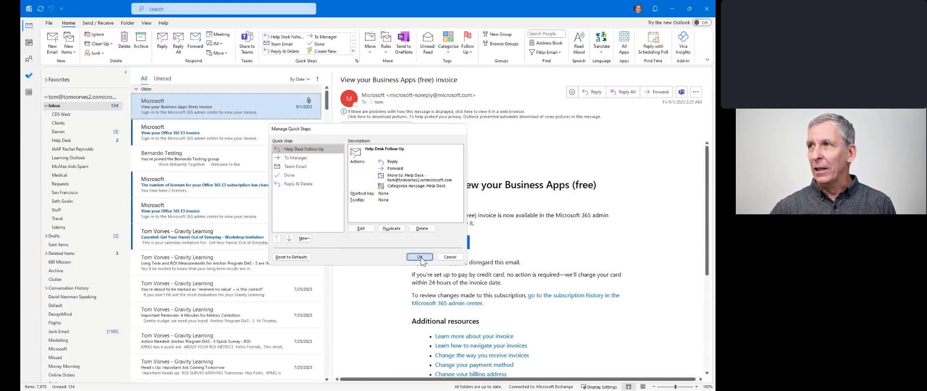
{"action": "left_click", "coordinate": [353, 51]}
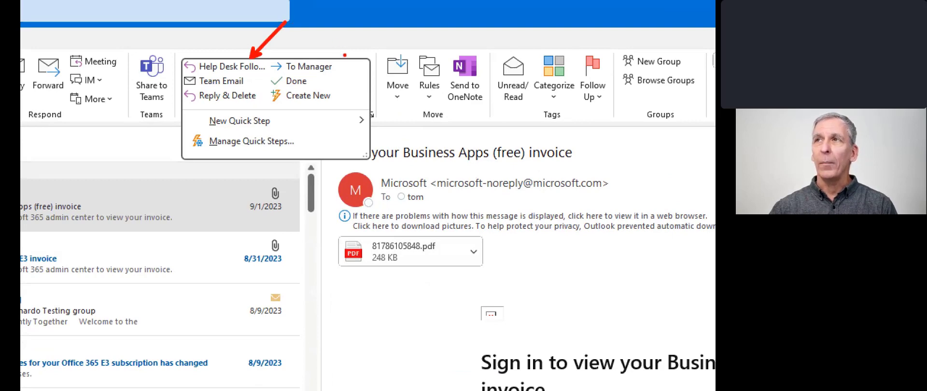
{"action": "key", "text": "Escape"}
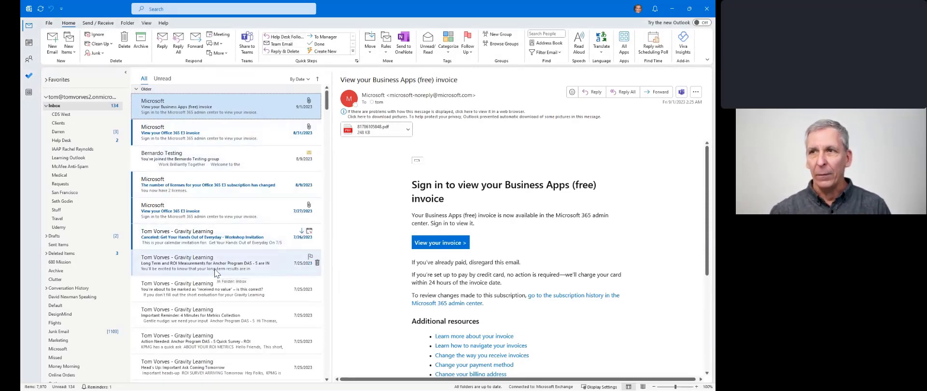
{"action": "scroll", "coordinate": [213, 268], "scroll_direction": "down", "scroll_amount": 2}
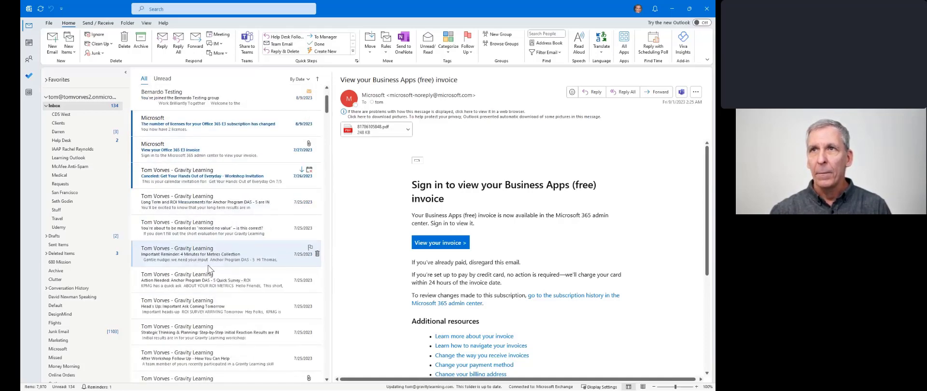
- Run Help Desk Follow Up on the Important Reminder email, then open the Help Desk folder to verify
{"action": "left_click", "coordinate": [209, 264]}
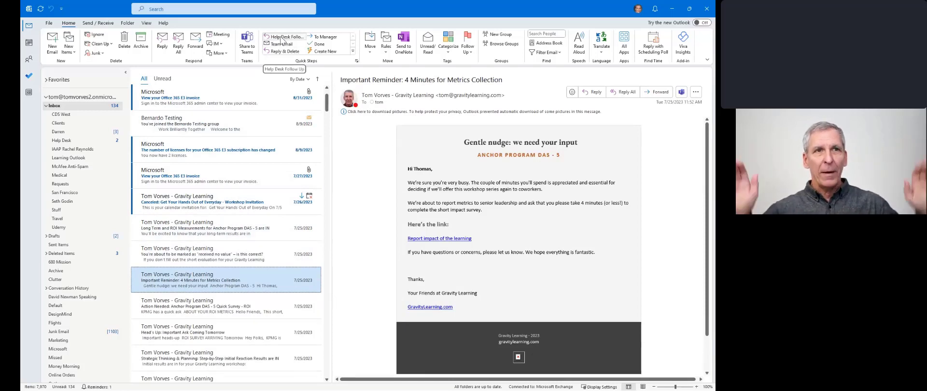
{"action": "left_click", "coordinate": [283, 39]}
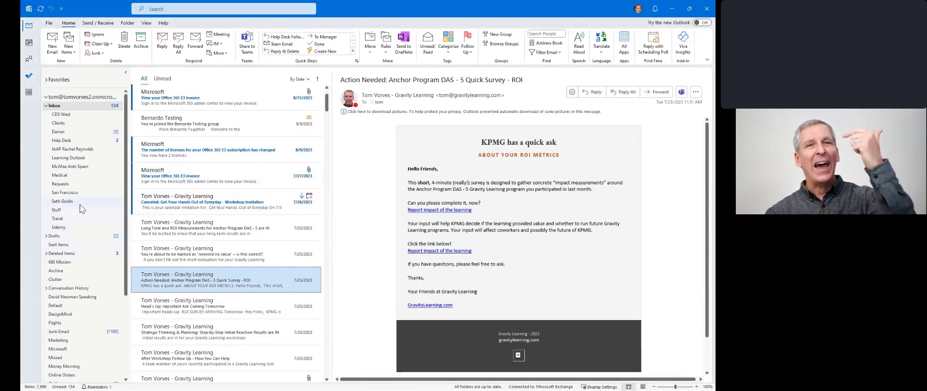
{"action": "left_click", "coordinate": [78, 140]}
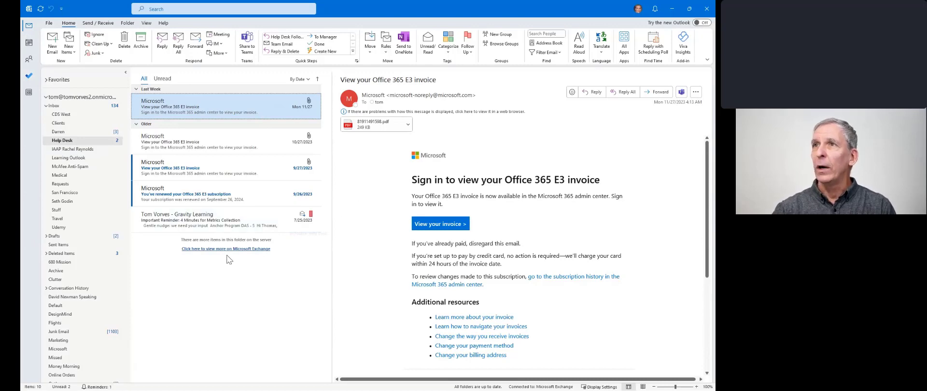
- Review the moved invoice and Important Reminder messages in Help Desk, then both drafts in Drafts
{"action": "left_click", "coordinate": [210, 145]}
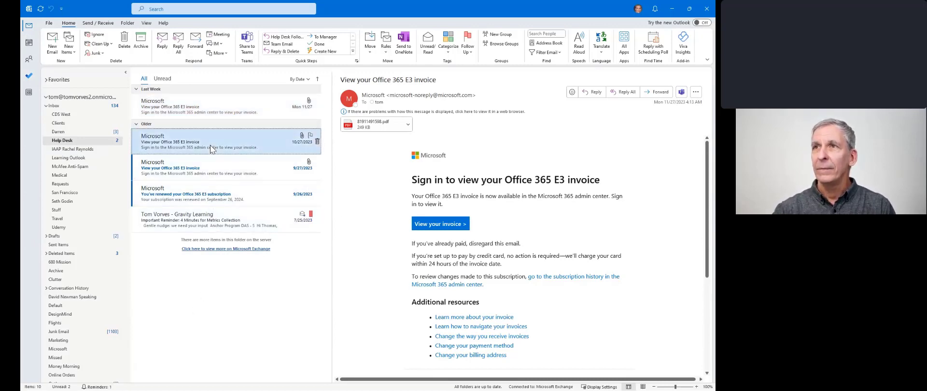
{"action": "left_click", "coordinate": [227, 216]}
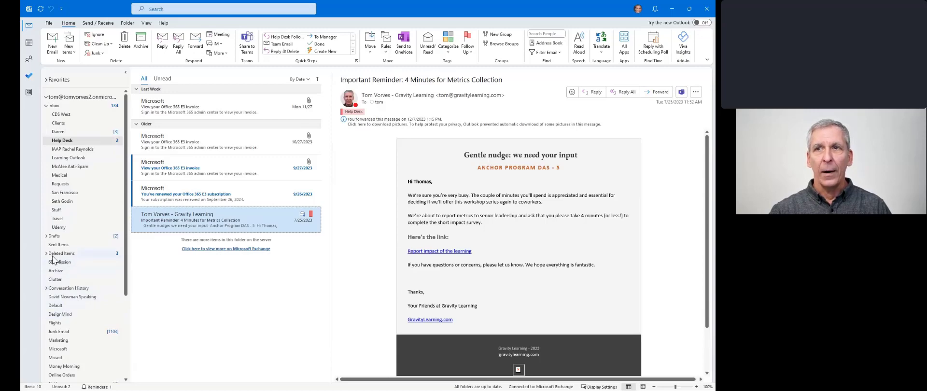
{"action": "left_click", "coordinate": [54, 236]}
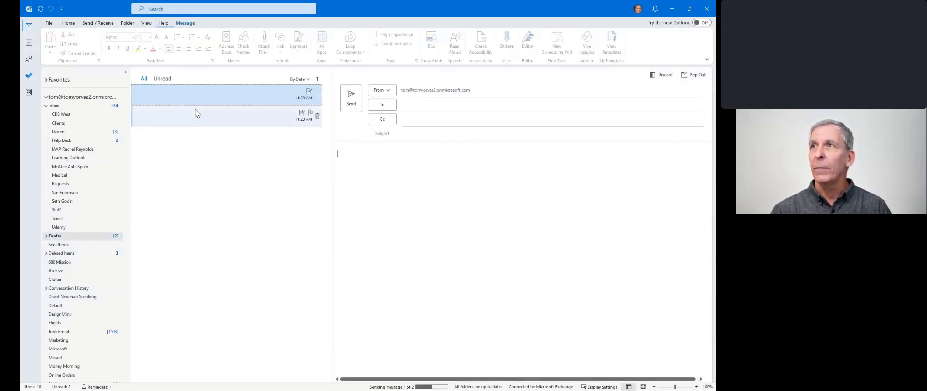
{"action": "left_click", "coordinate": [223, 120]}
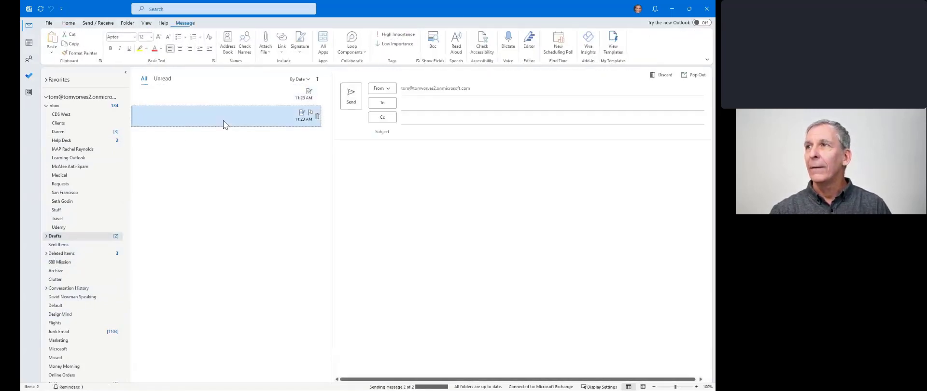
{"action": "left_click", "coordinate": [227, 103]}
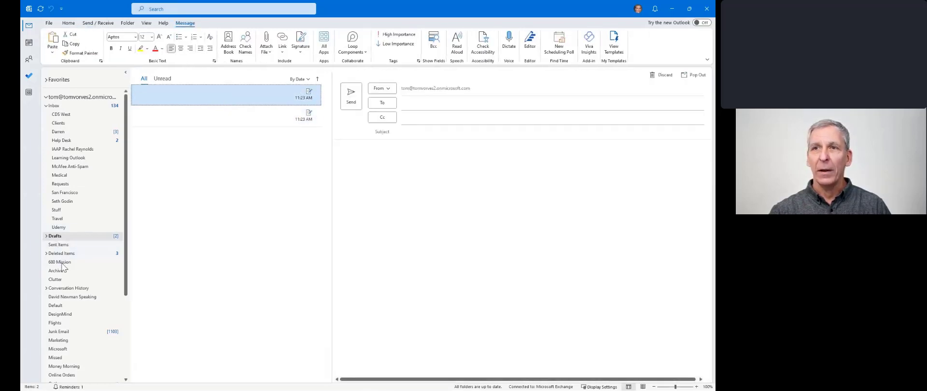
{"action": "scroll", "coordinate": [61, 338], "scroll_direction": "down", "scroll_amount": 1}
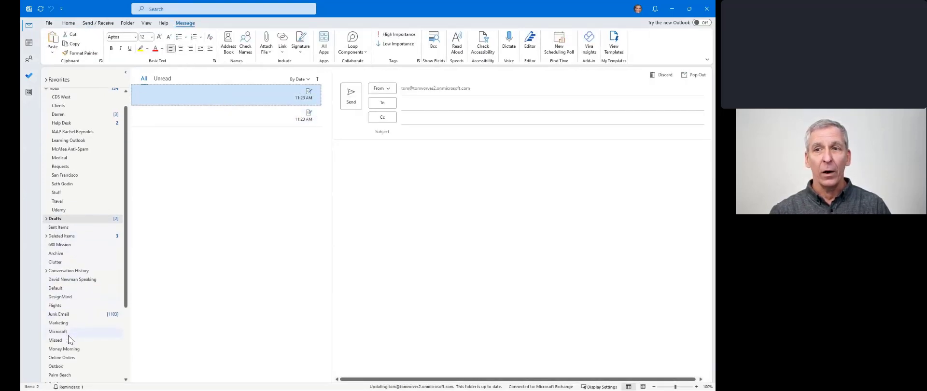
{"action": "scroll", "coordinate": [56, 314], "scroll_direction": "up", "scroll_amount": 1}
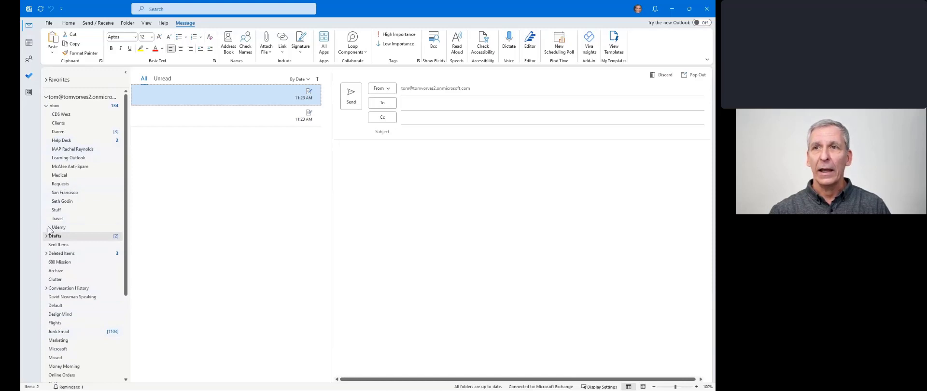
{"action": "scroll", "coordinate": [73, 198], "scroll_direction": "down", "scroll_amount": 3}
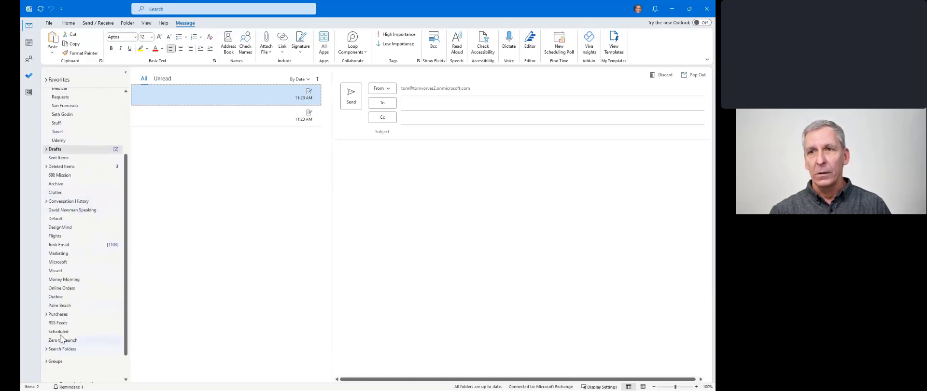
- Confirm the Outbox is empty and return to the Inbox via the Help Desk folder
{"action": "left_click", "coordinate": [60, 297]}
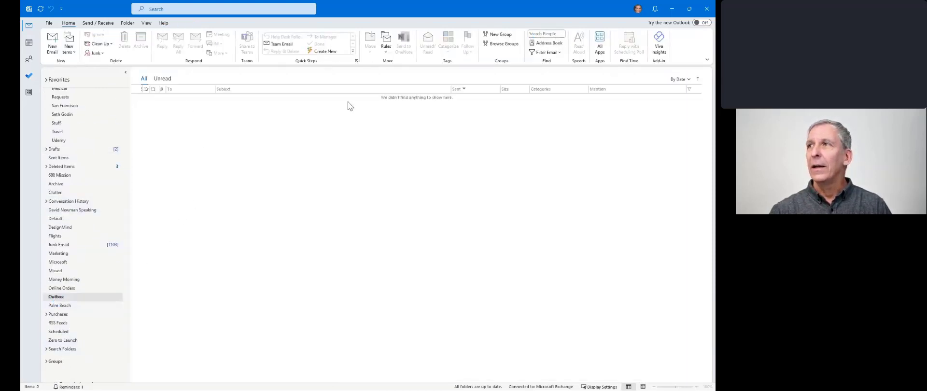
{"action": "scroll", "coordinate": [113, 144], "scroll_direction": "up", "scroll_amount": 3}
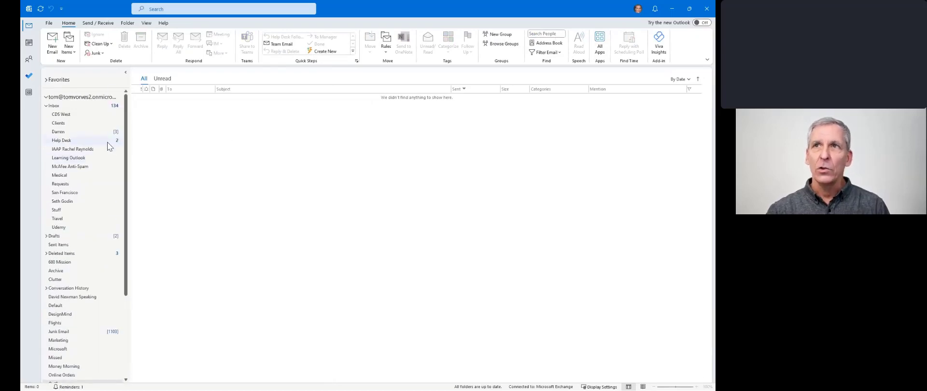
{"action": "left_click", "coordinate": [92, 140]}
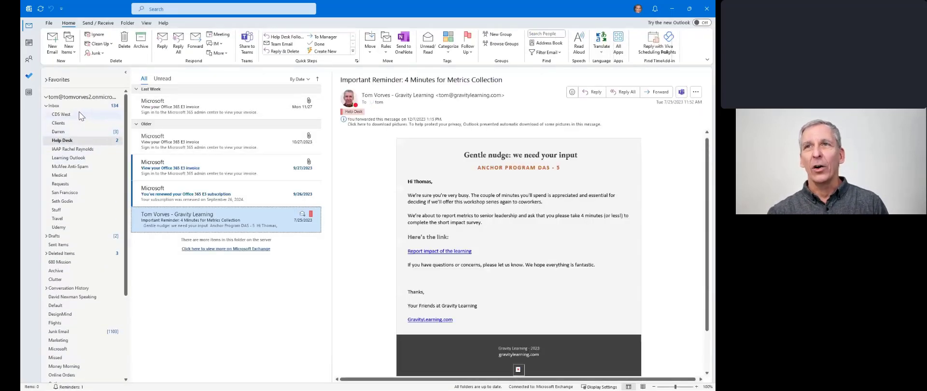
{"action": "left_click", "coordinate": [76, 107]}
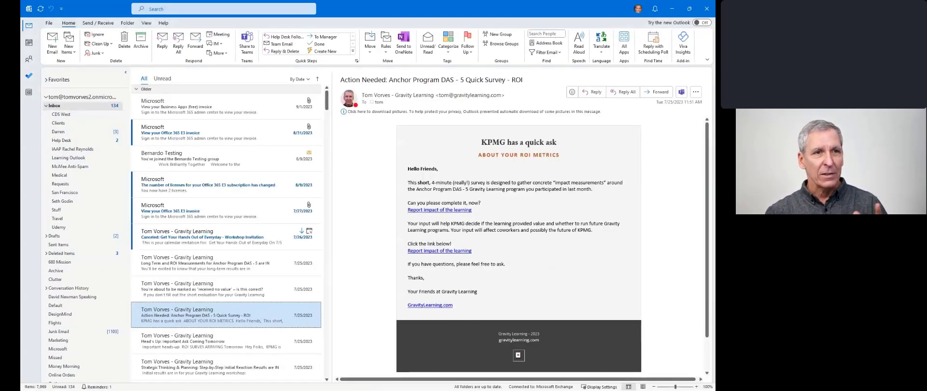
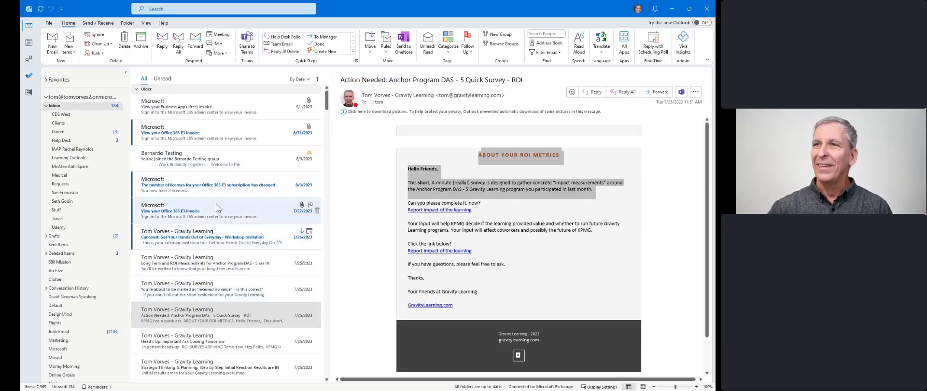
- With the license quantity email selected, start a blank new message and open the My Templates pane
{"action": "left_click", "coordinate": [217, 189]}
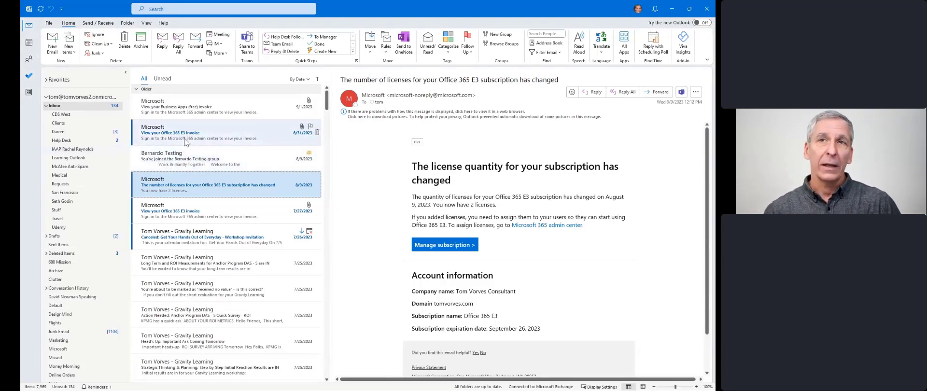
{"action": "left_click", "coordinate": [57, 40]}
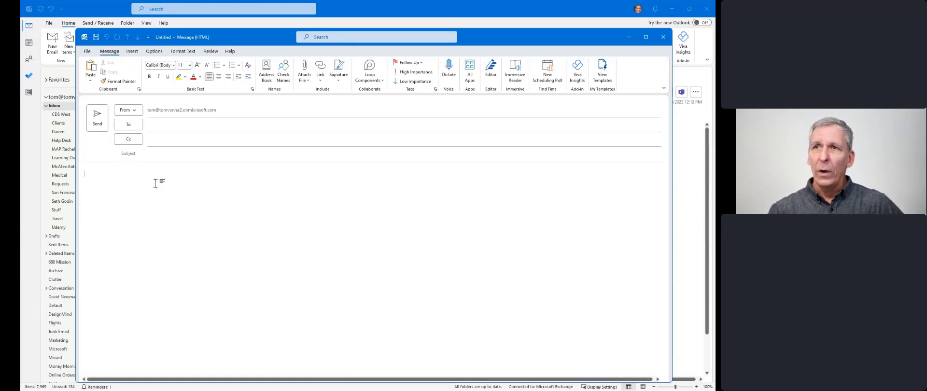
{"action": "left_click_drag", "start_coordinate": [285, 40], "coordinate": [284, 37]}
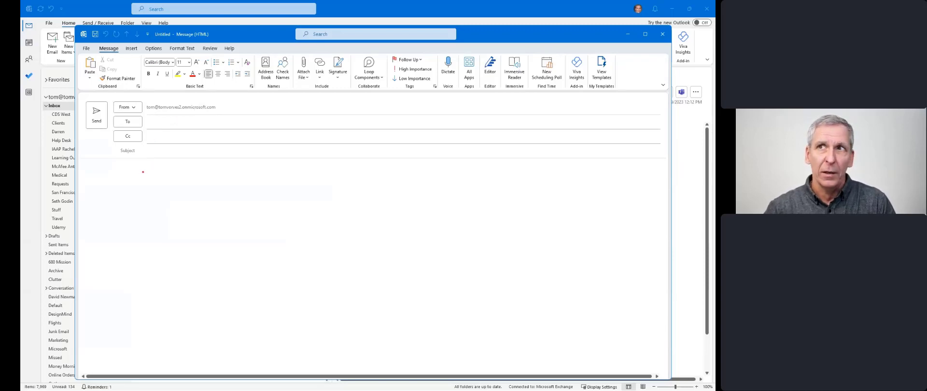
{"action": "mouse_move", "coordinate": [124, 168]}
{"action": "left_mouse_down"}
{"action": "mouse_move", "coordinate": [468, 178]}
{"action": "mouse_move", "coordinate": [590, 106]}
{"action": "mouse_move", "coordinate": [595, 89]}
{"action": "left_mouse_up"}
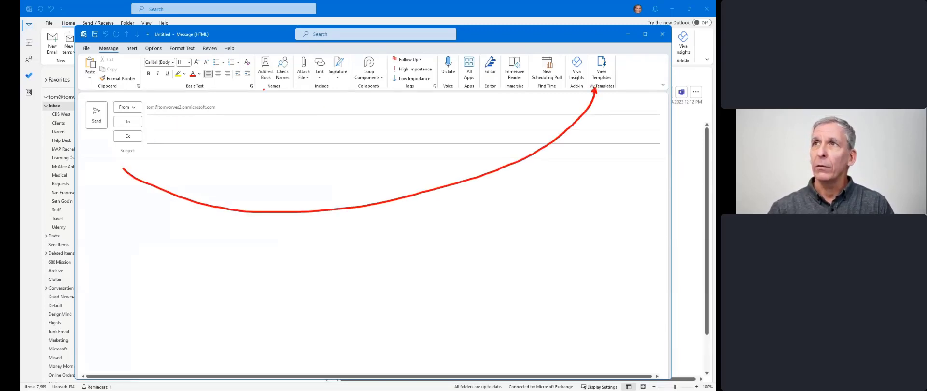
{"action": "left_click_drag", "start_coordinate": [85, 42], "coordinate": [127, 56]}
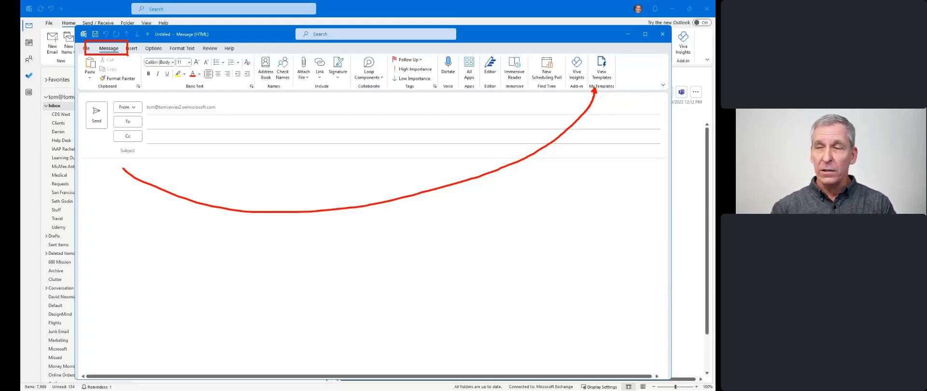
{"action": "key", "text": "Escape"}
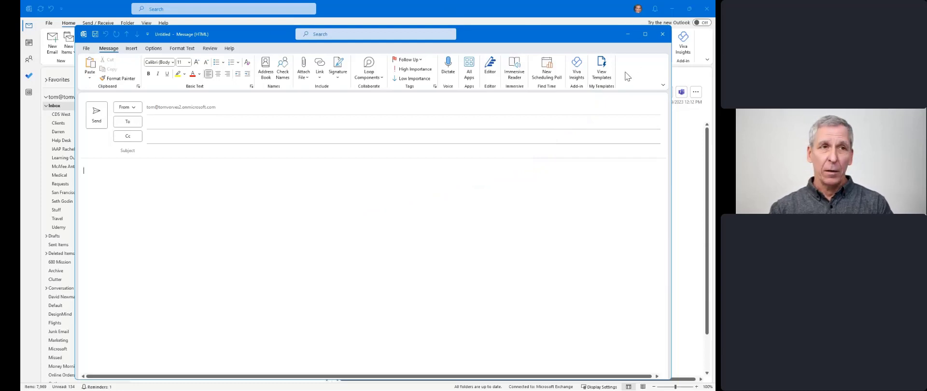
{"action": "left_click", "coordinate": [601, 72]}
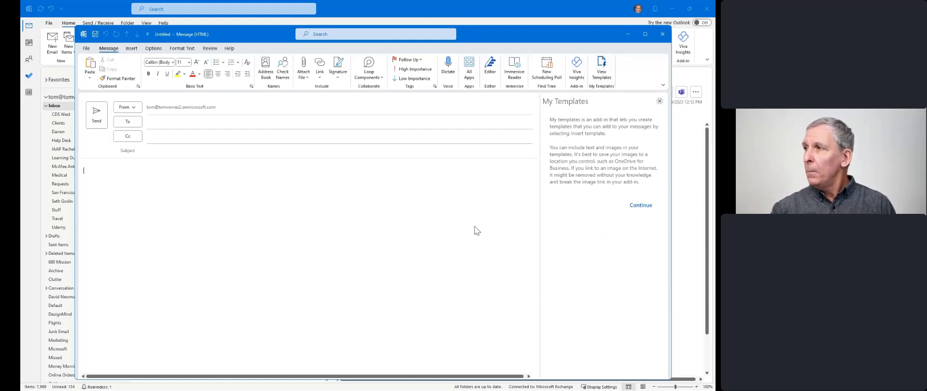
- Create and save a template titled SP1 containing the pasted ROI metrics survey content, then close the pane
{"action": "left_click", "coordinate": [643, 206]}
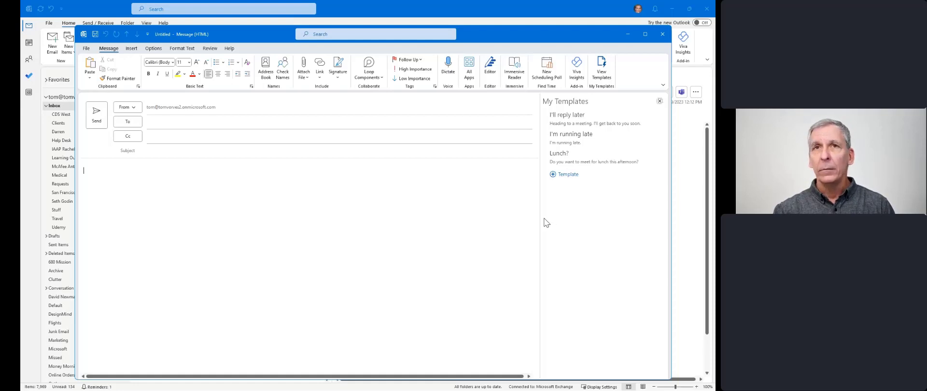
{"action": "left_click", "coordinate": [565, 174]}
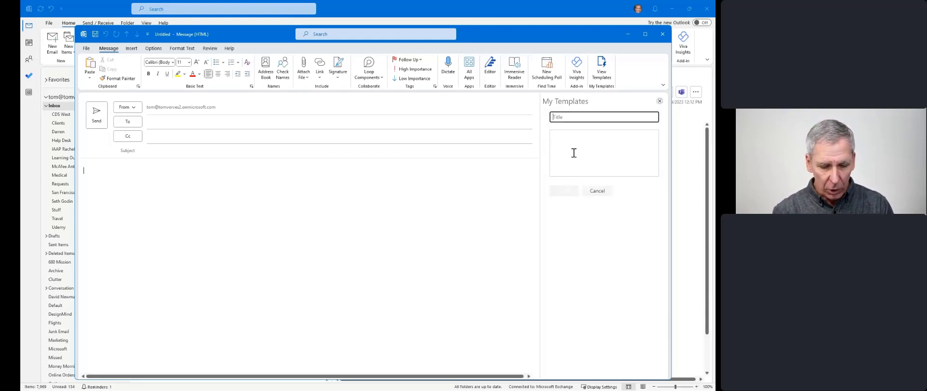
{"action": "type", "text": "SP1"}
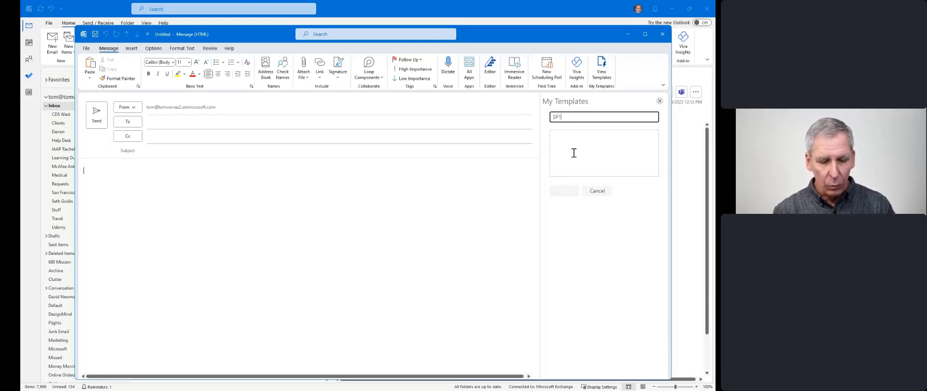
{"action": "left_click", "coordinate": [573, 153]}
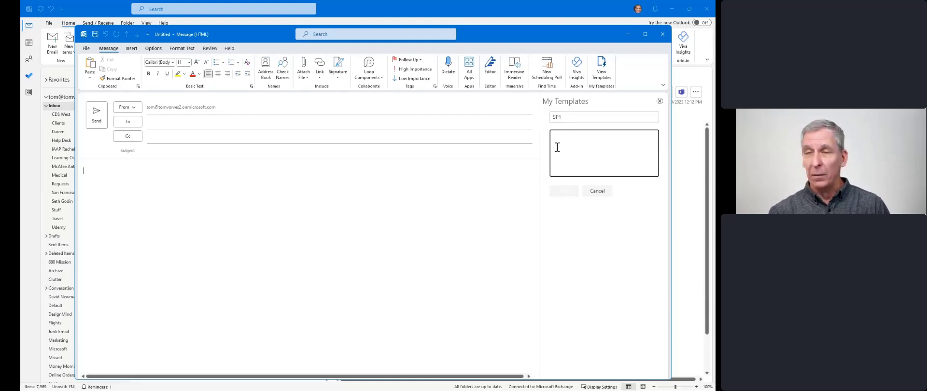
{"action": "key", "text": "ctrl+v"}
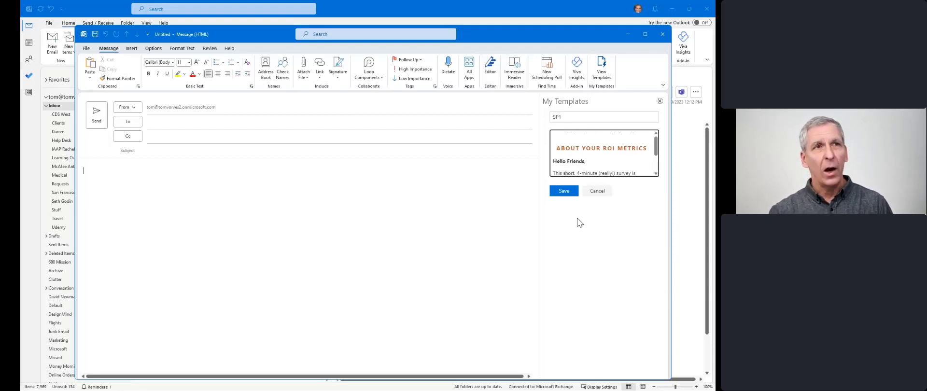
{"action": "left_click", "coordinate": [568, 191]}
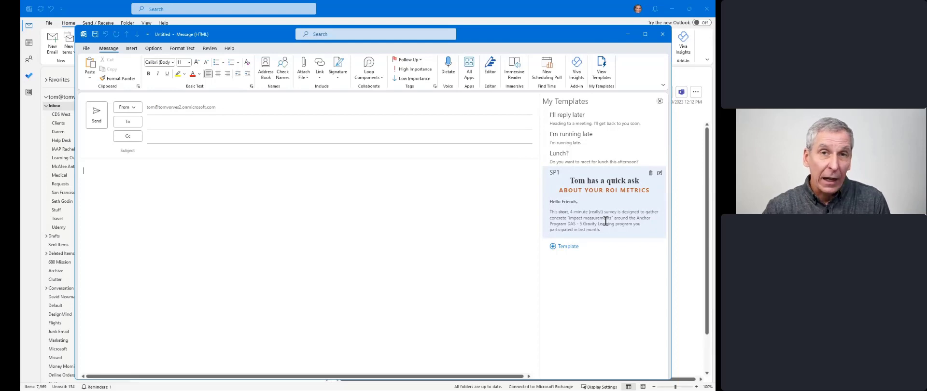
{"action": "left_click", "coordinate": [659, 101]}
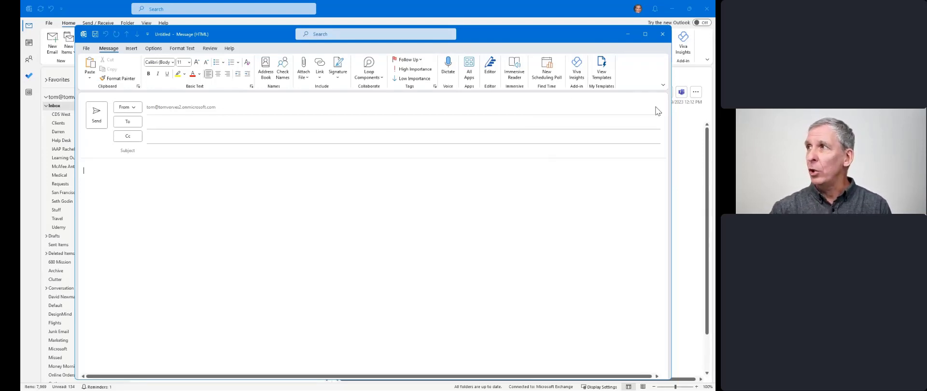
- Replace the empty draft with a new message and insert the SP1 template into its body
{"action": "left_click", "coordinate": [660, 34]}
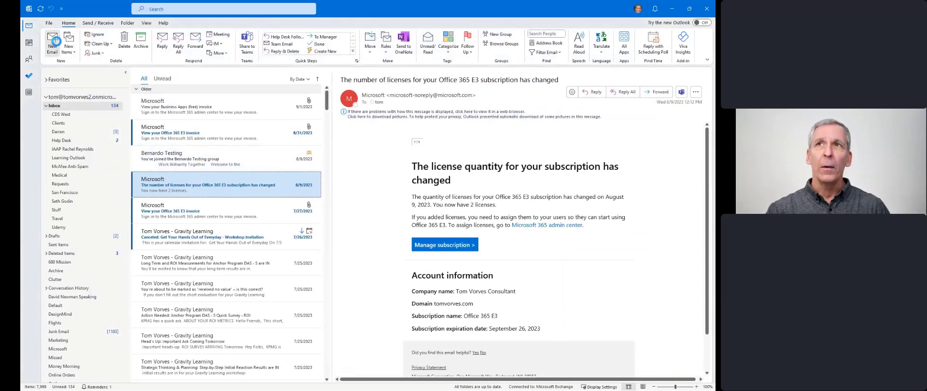
{"action": "left_click", "coordinate": [54, 41]}
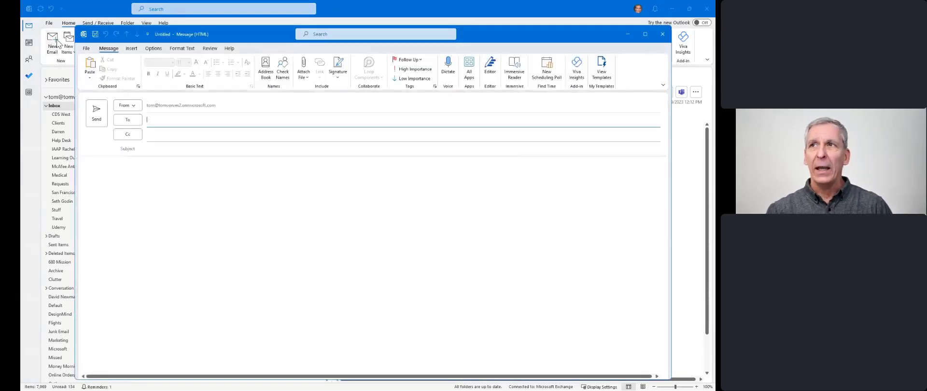
{"action": "left_click", "coordinate": [188, 211]}
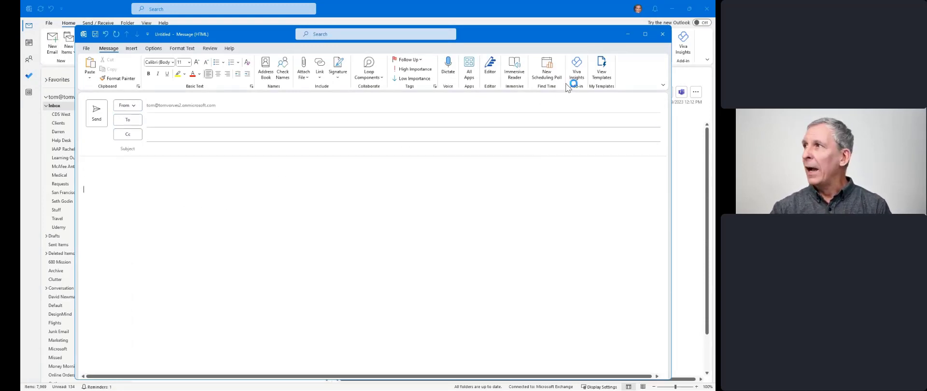
{"action": "left_click", "coordinate": [600, 73]}
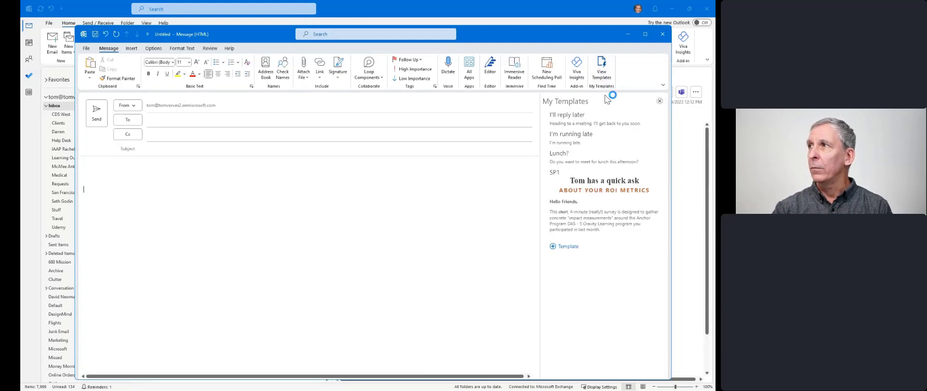
{"action": "left_click", "coordinate": [597, 188]}
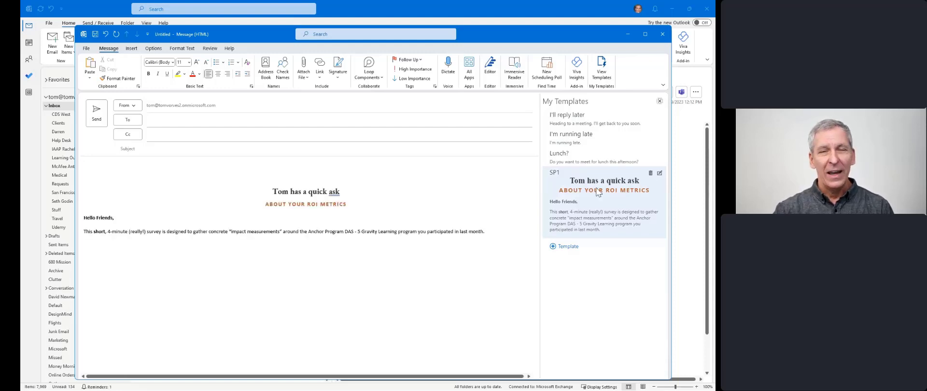
- Add the Lunch?, I'm running late and I'll reply later templates below, then close the draft
{"action": "left_click", "coordinate": [492, 234]}
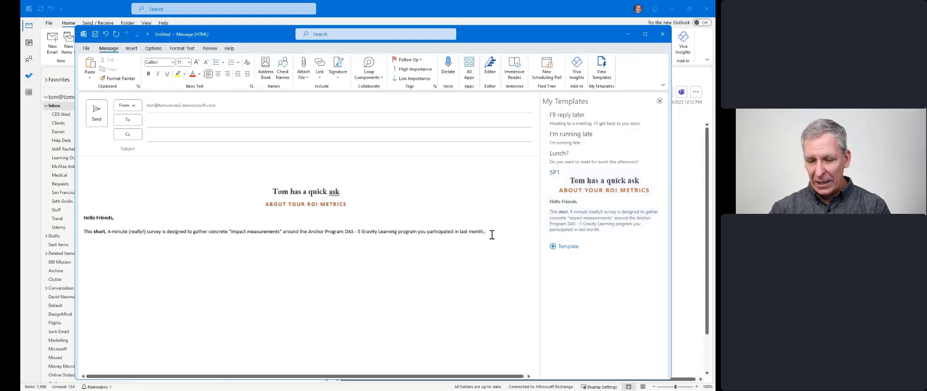
{"action": "key", "text": "Return"}
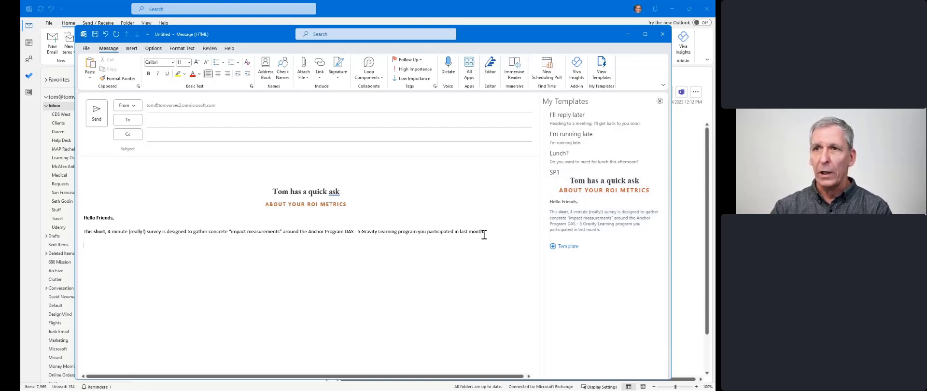
{"action": "left_click", "coordinate": [581, 158]}
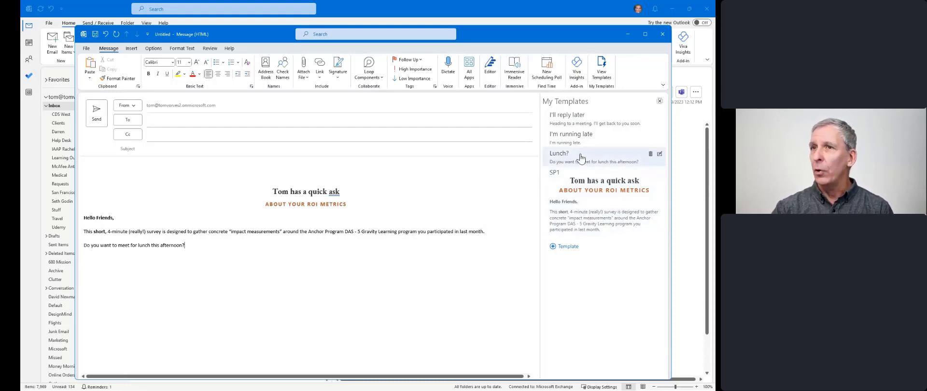
{"action": "left_click", "coordinate": [579, 140]}
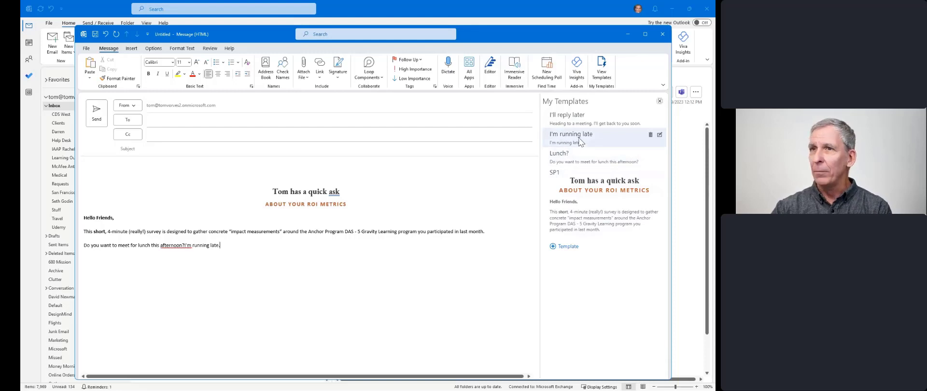
{"action": "left_click", "coordinate": [281, 281]}
{"action": "left_click", "coordinate": [599, 121]}
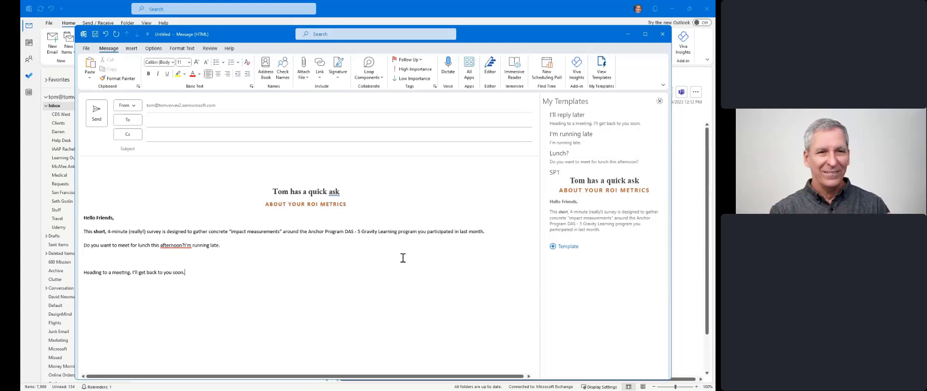
{"action": "left_click", "coordinate": [400, 258]}
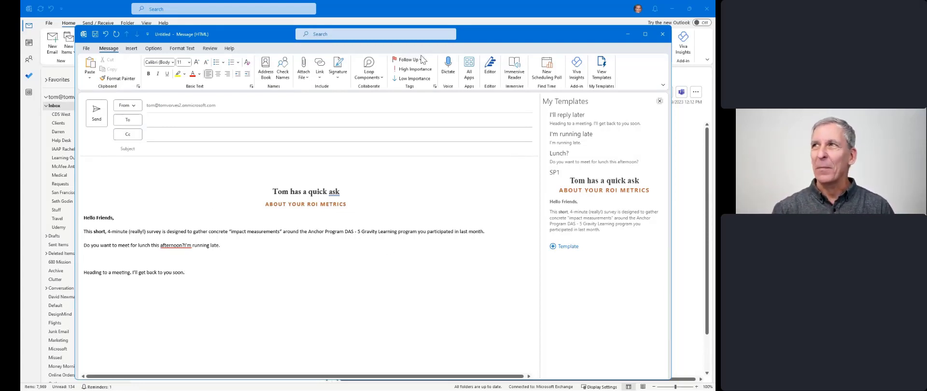
{"action": "left_click", "coordinate": [662, 35]}
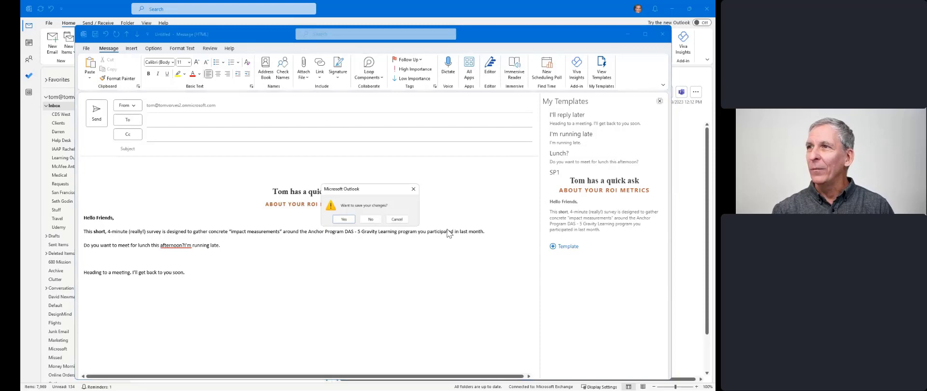
- Choose No to discard the draft without saving
{"action": "left_click", "coordinate": [372, 219]}
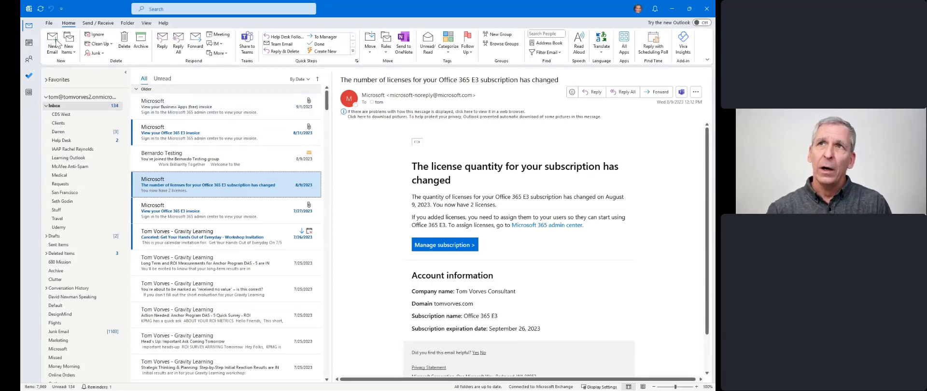
- Open and close the license-change email, then in a new message start and cancel a new template
{"action": "double_click", "coordinate": [175, 191]}
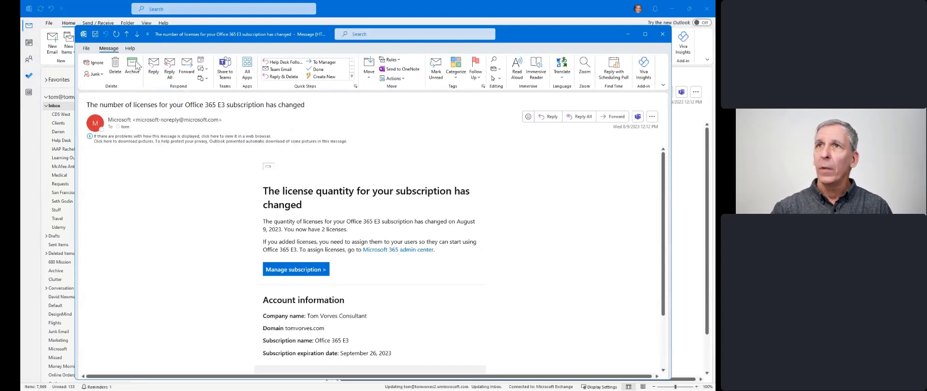
{"action": "left_click", "coordinate": [661, 35]}
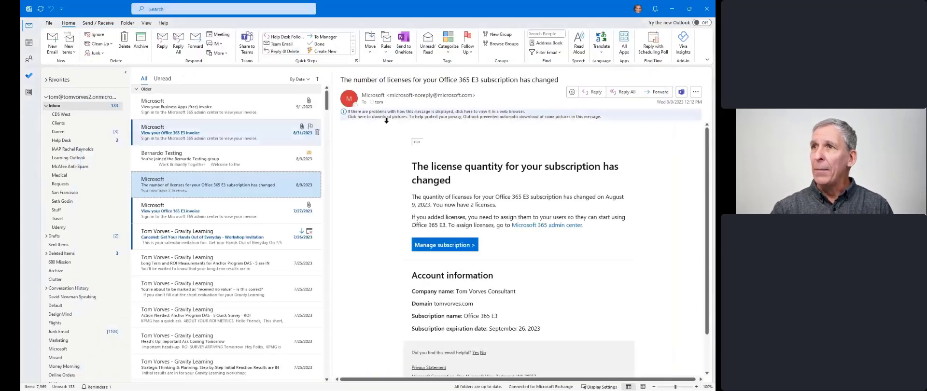
{"action": "left_click", "coordinate": [52, 42]}
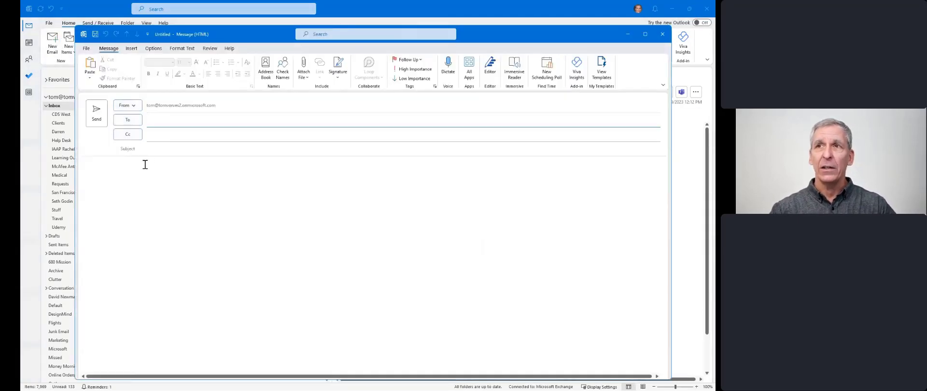
{"action": "left_click", "coordinate": [602, 69]}
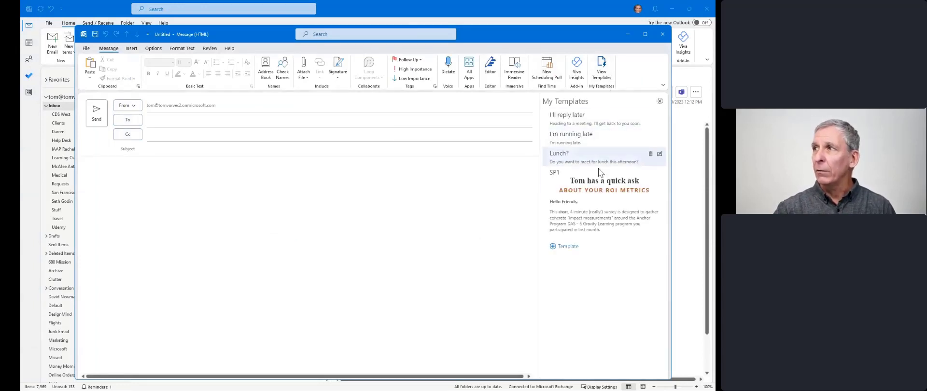
{"action": "left_click", "coordinate": [566, 250]}
{"action": "left_click", "coordinate": [576, 151]}
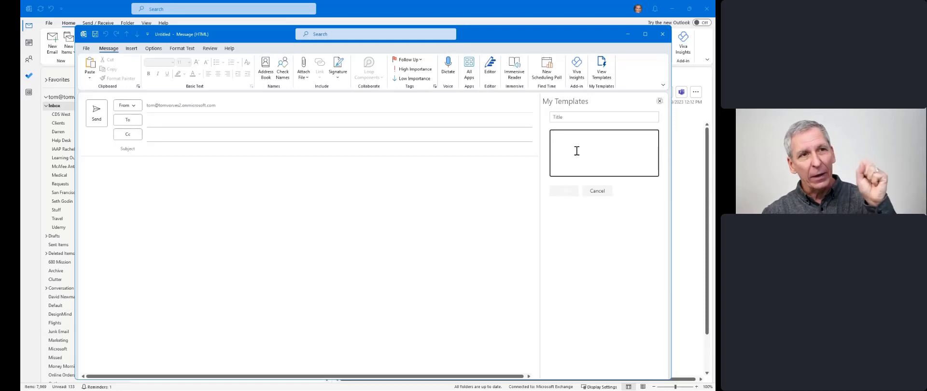
{"action": "left_click", "coordinate": [596, 192]}
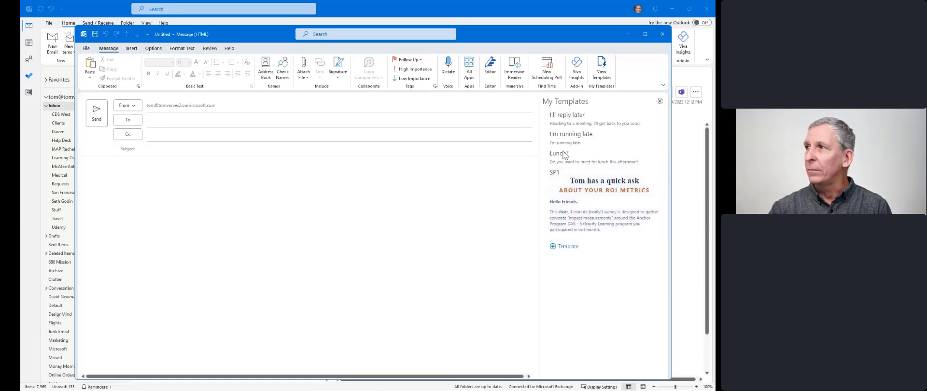
- Close the templates pane and new message, then select the license email's entire body
{"action": "left_click", "coordinate": [660, 101]}
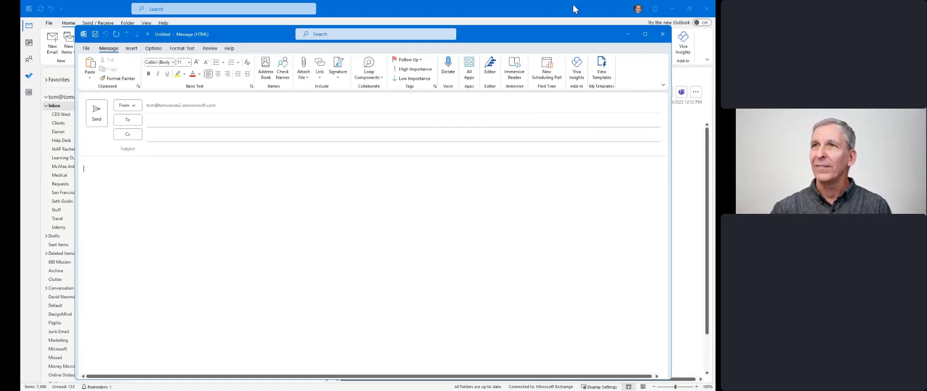
{"action": "left_click", "coordinate": [662, 34]}
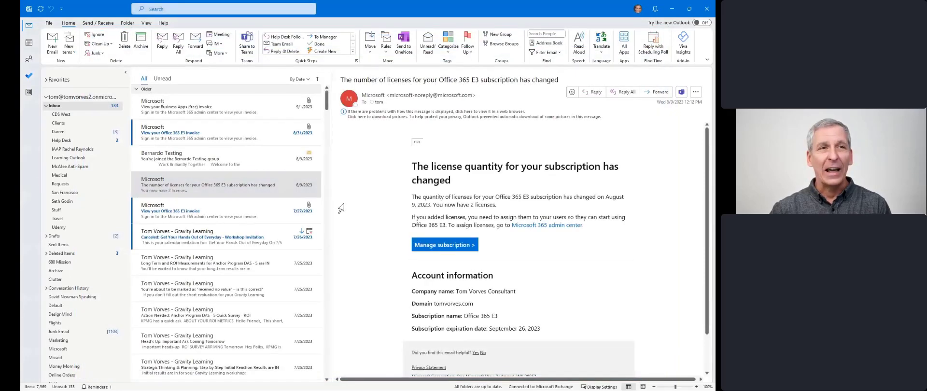
{"action": "key", "text": "ctrl+a"}
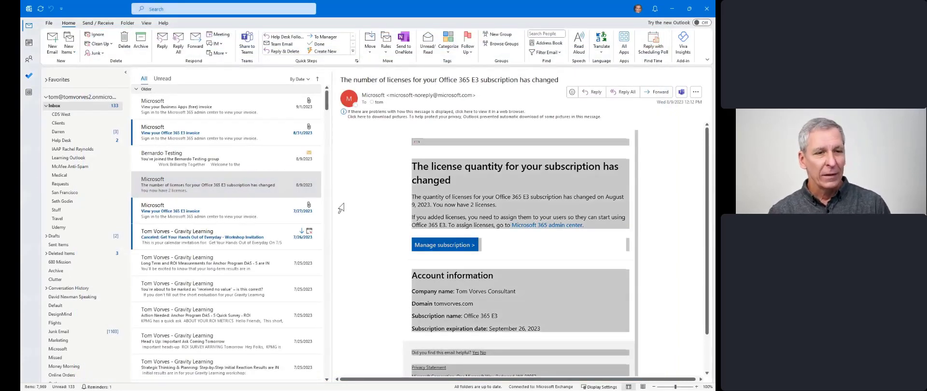